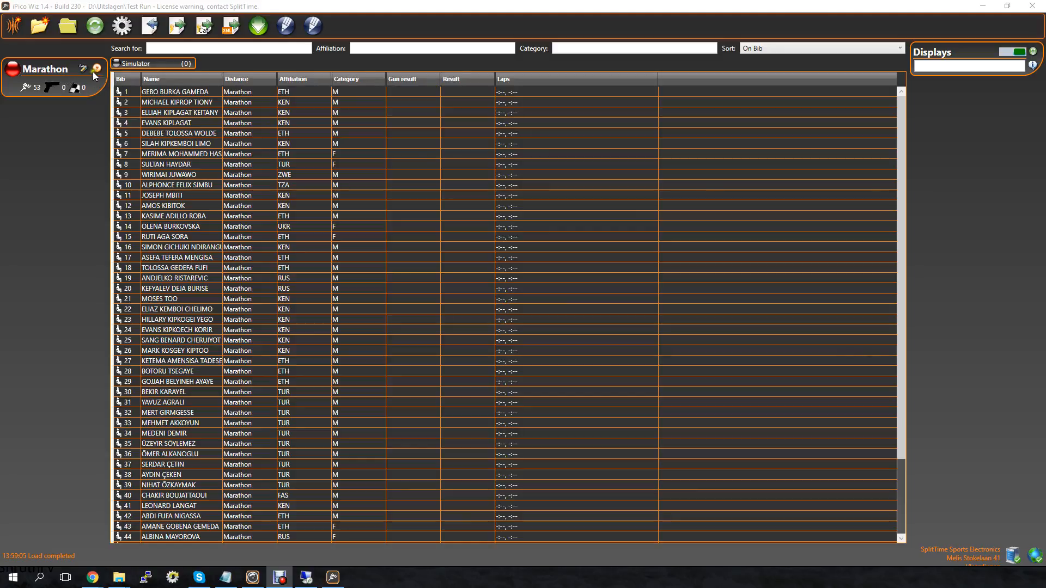
- Review the Marathon distance settings, including its 21km checkpoint and lap type, and close them
click(83, 69)
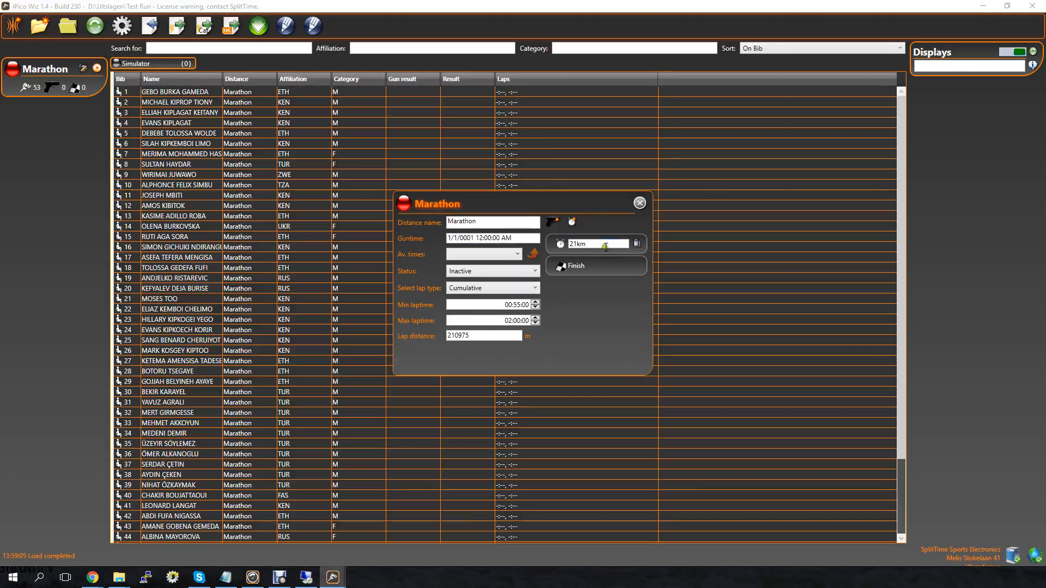
click(602, 248)
click(455, 285)
click(577, 202)
drag(576, 201, 218, 167)
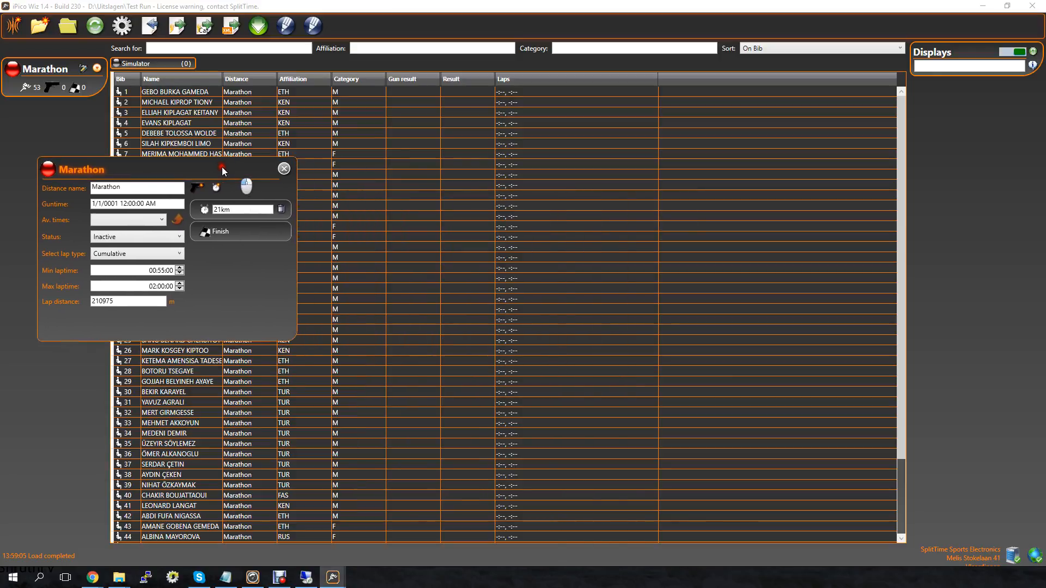
click(278, 168)
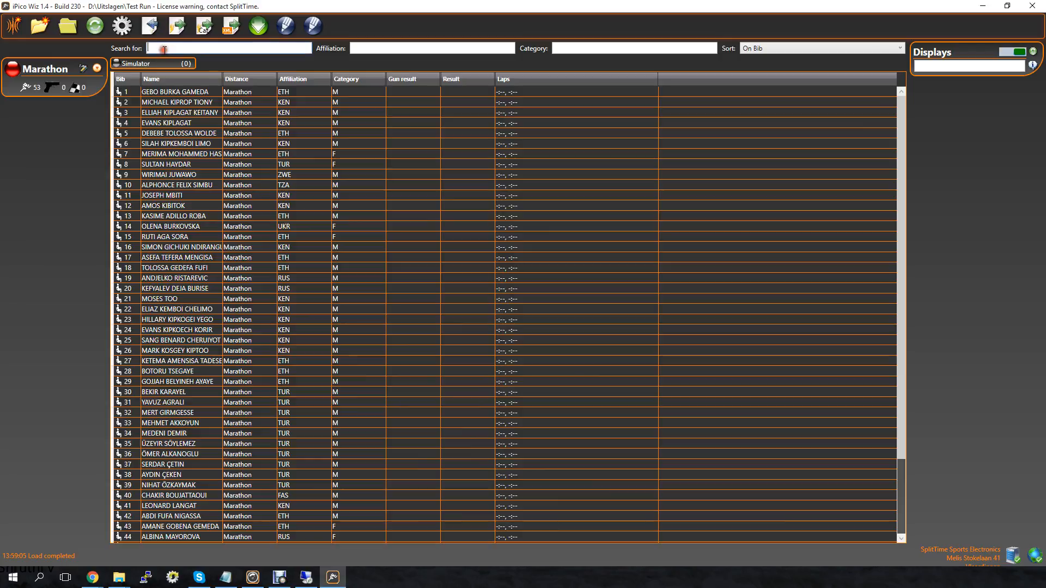
- Search the contestants for bib 10 and for the letters GEB, and clear the search
text(10)
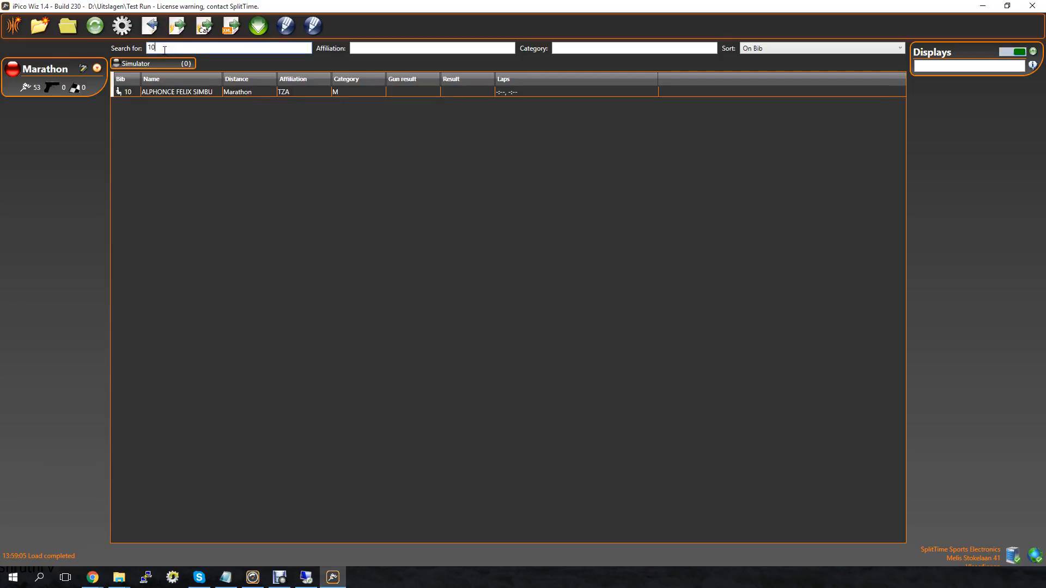
key(BackSpace)
key(BackSpace)
text(GE)
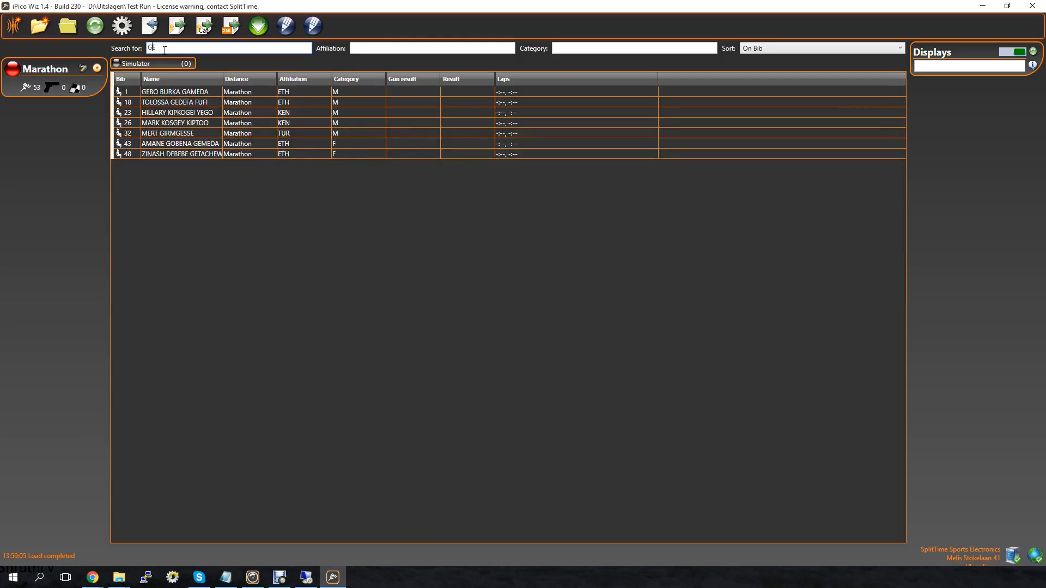
text(B)
key(BackSpace)
key(BackSpace)
key(BackSpace)
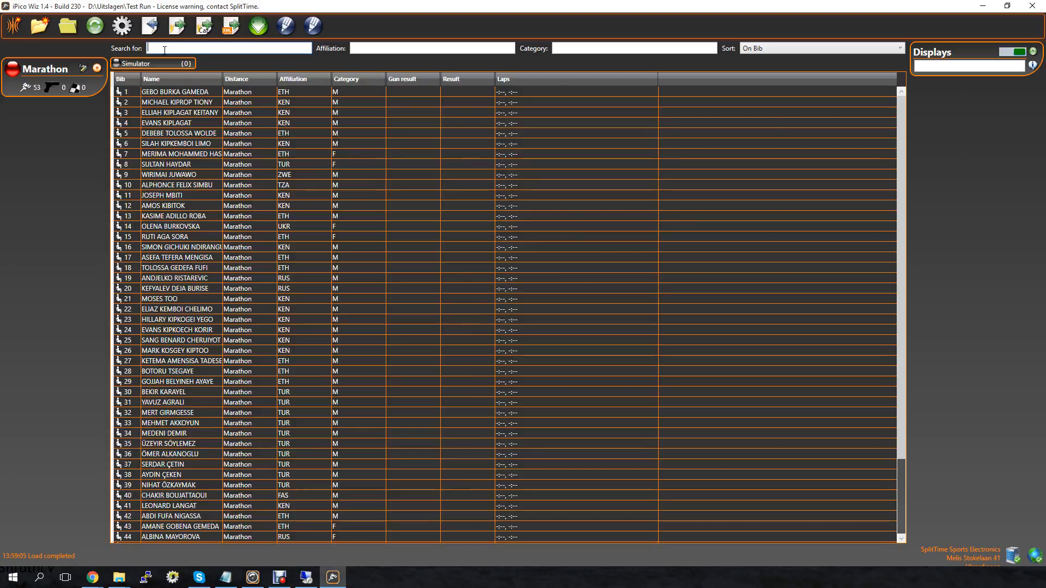
- Filter the contestants by affiliation TUR and category M, and clear both filters
click(461, 47)
text(TUR)
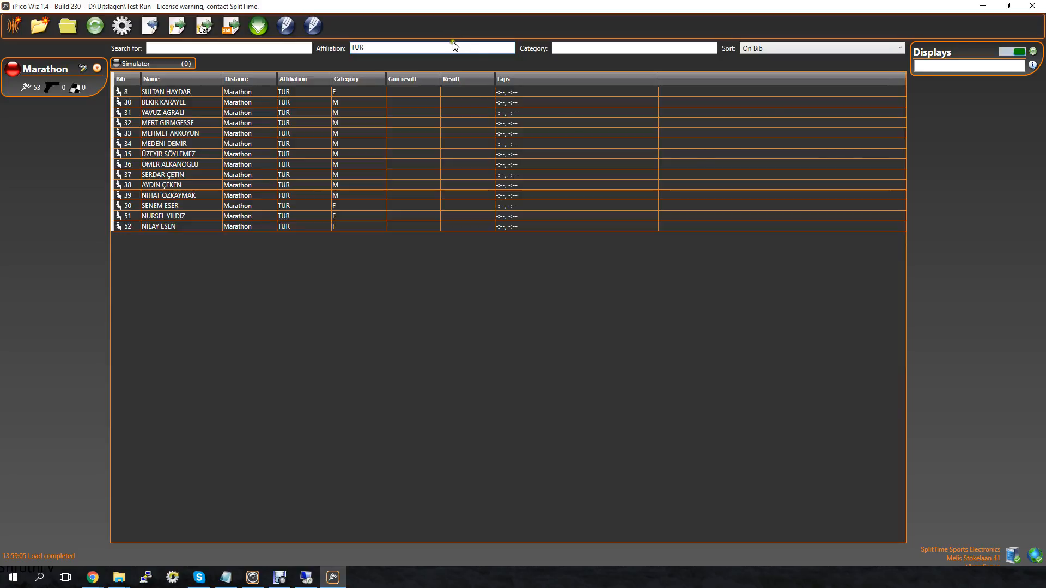
click(559, 48)
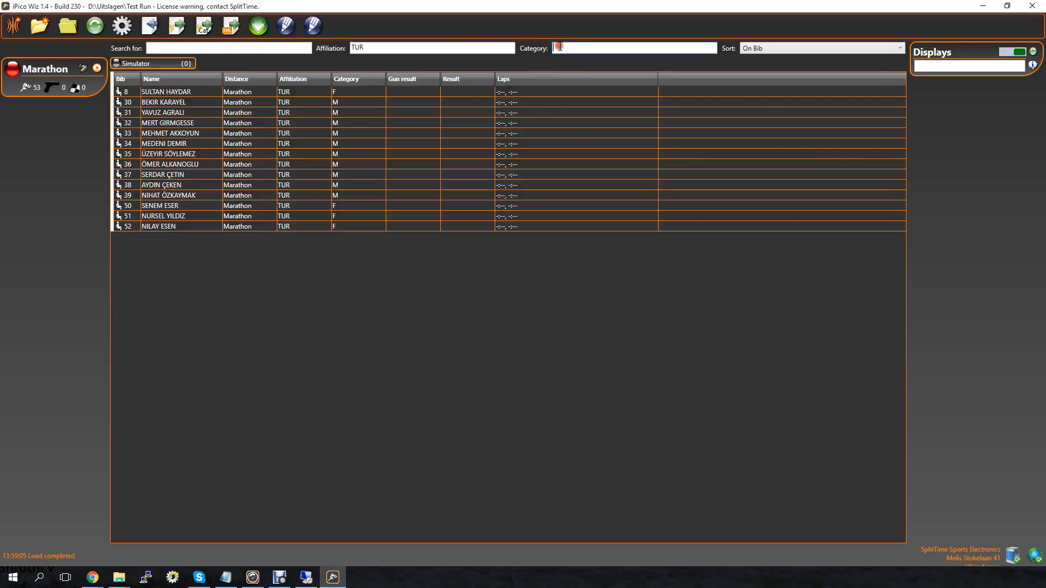
text(M)
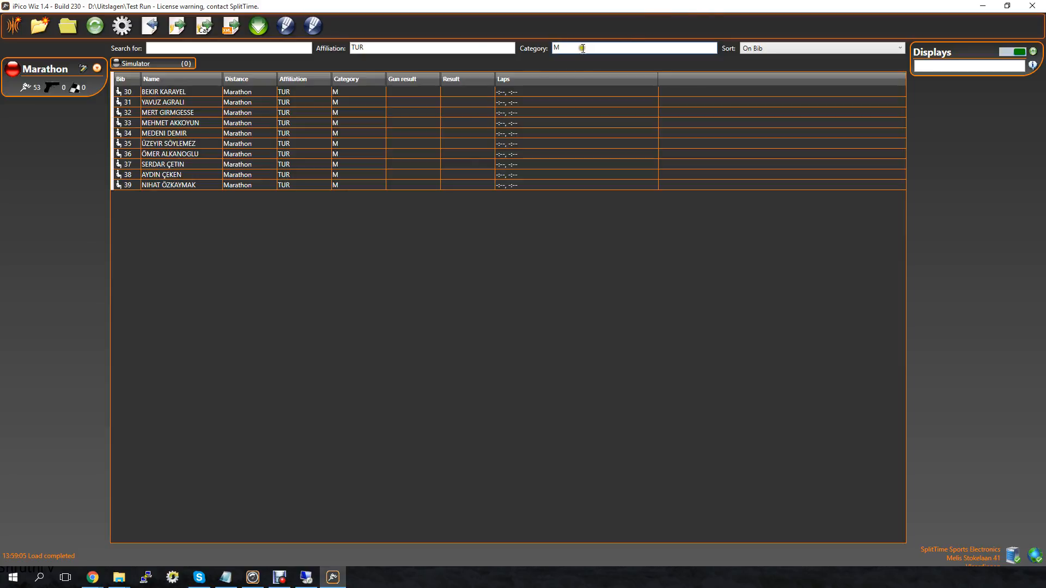
key(BackSpace)
double_click(388, 48)
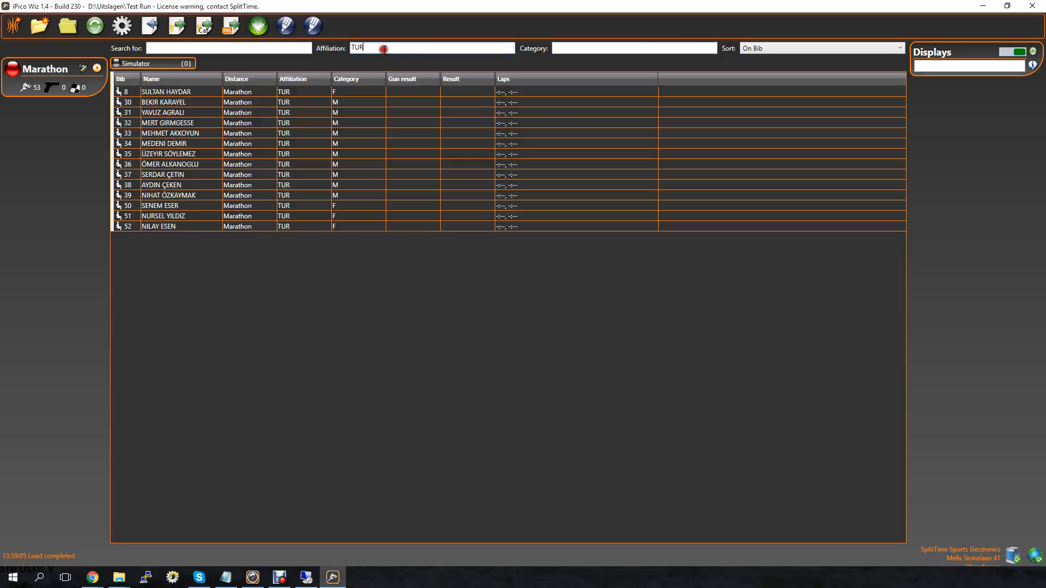
key(BackSpace)
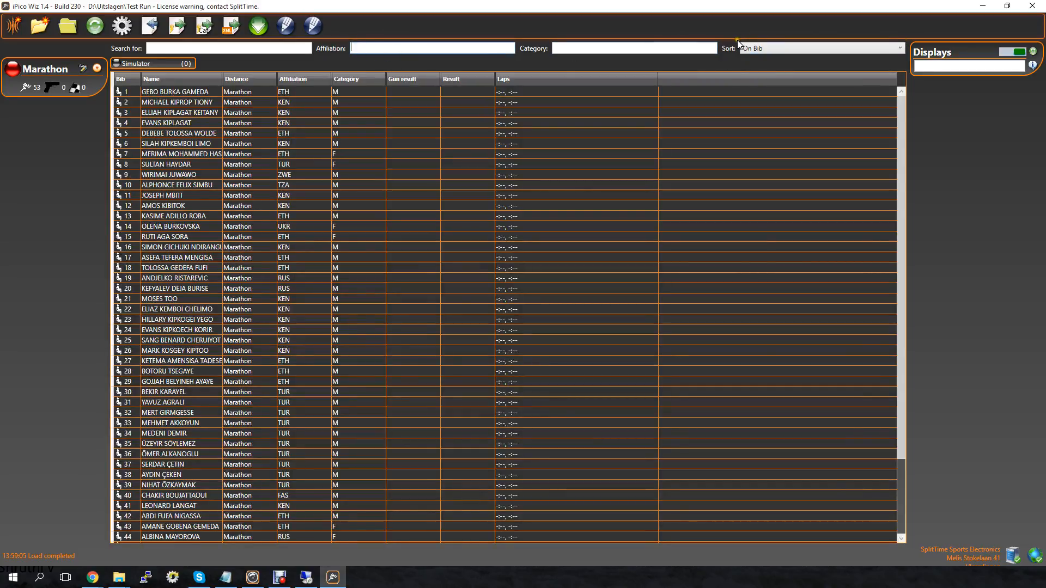
- Look through the available sort orders for the contestant list
click(771, 49)
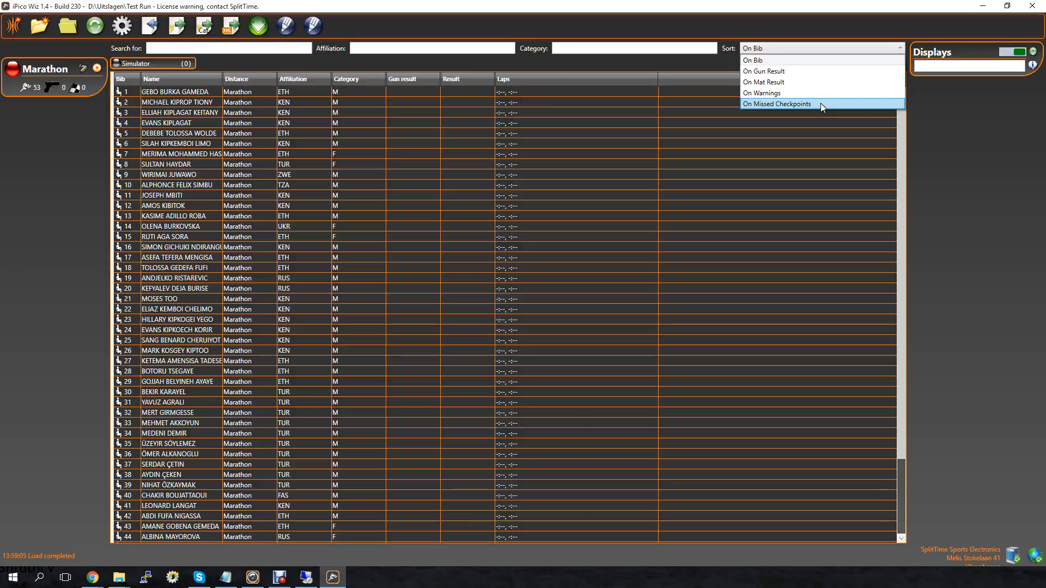
click(783, 47)
- Open the details of the contestant with bib 11, check the timing state options, and save and close the record
double_click(256, 196)
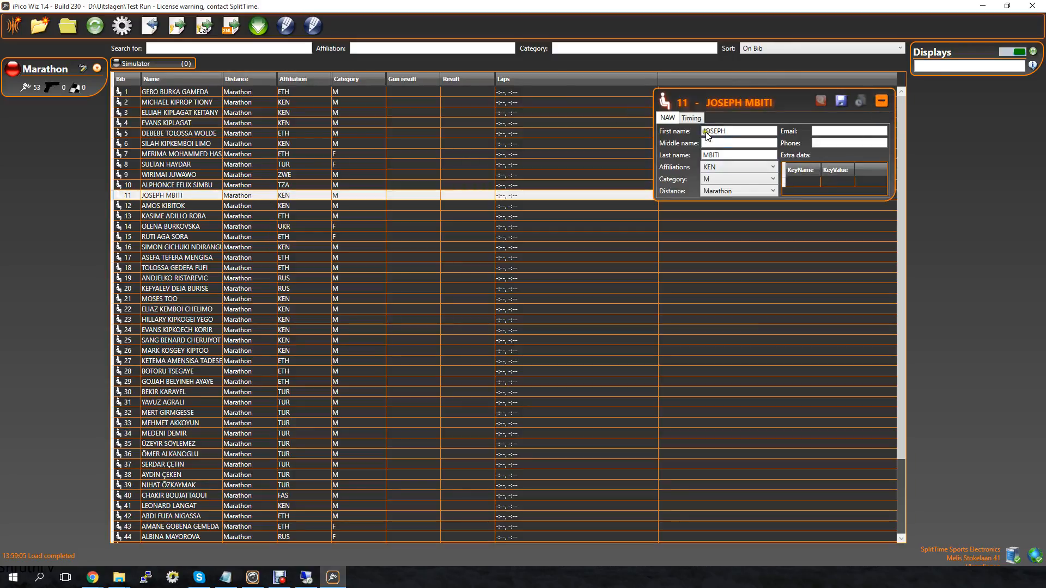
click(692, 117)
click(858, 183)
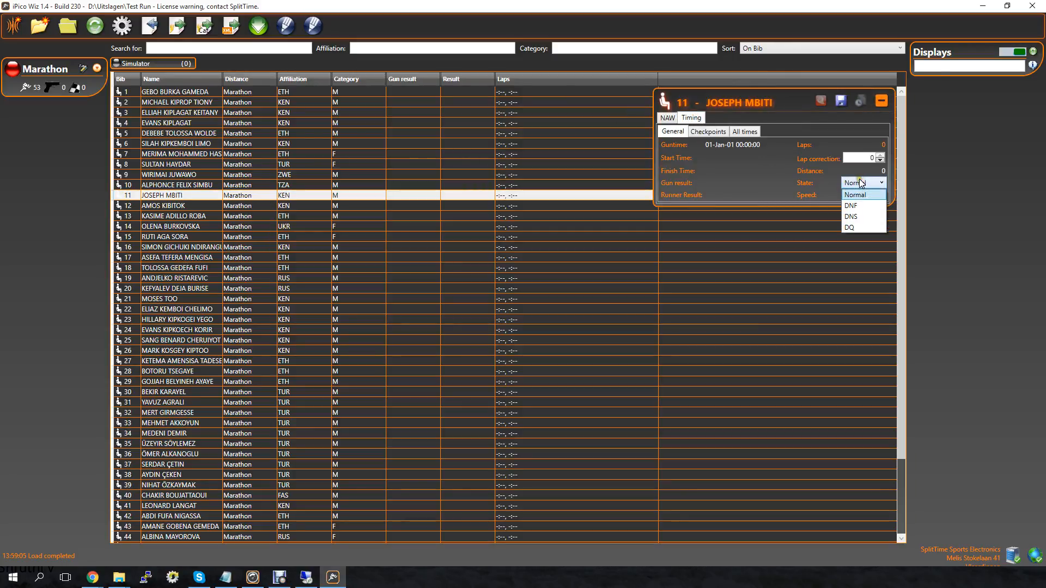
click(858, 183)
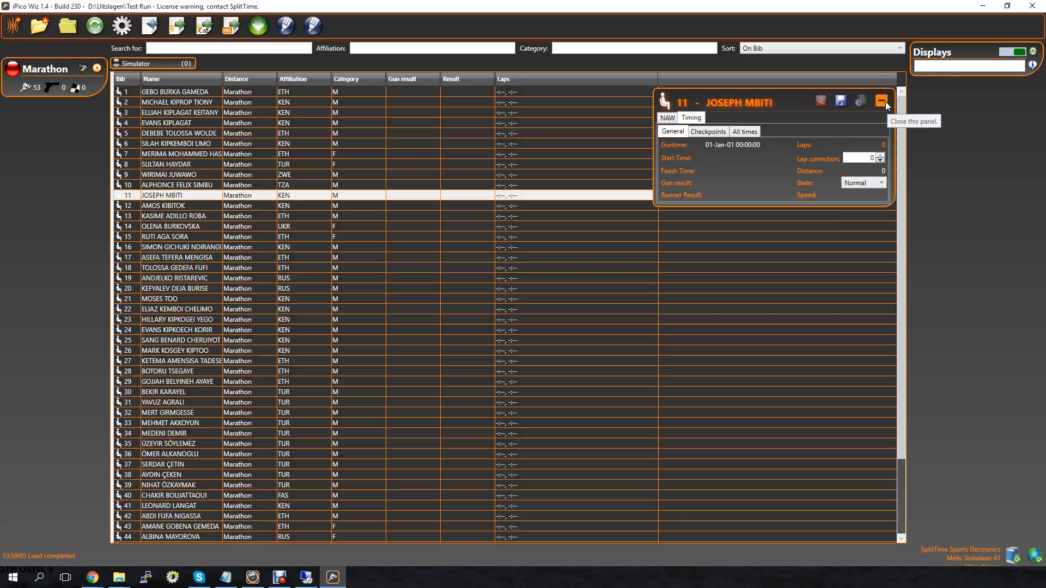
click(837, 102)
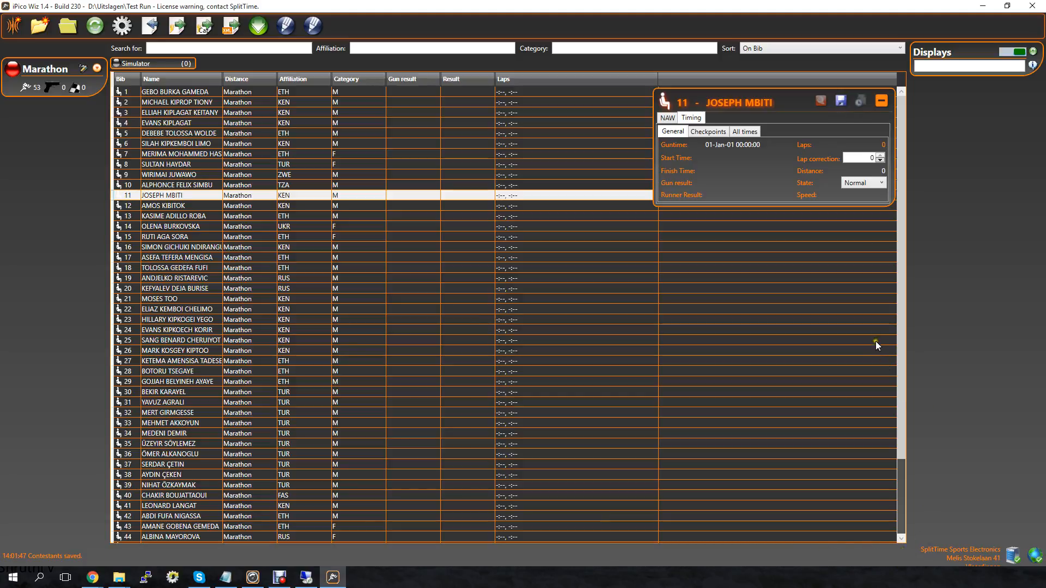
click(882, 101)
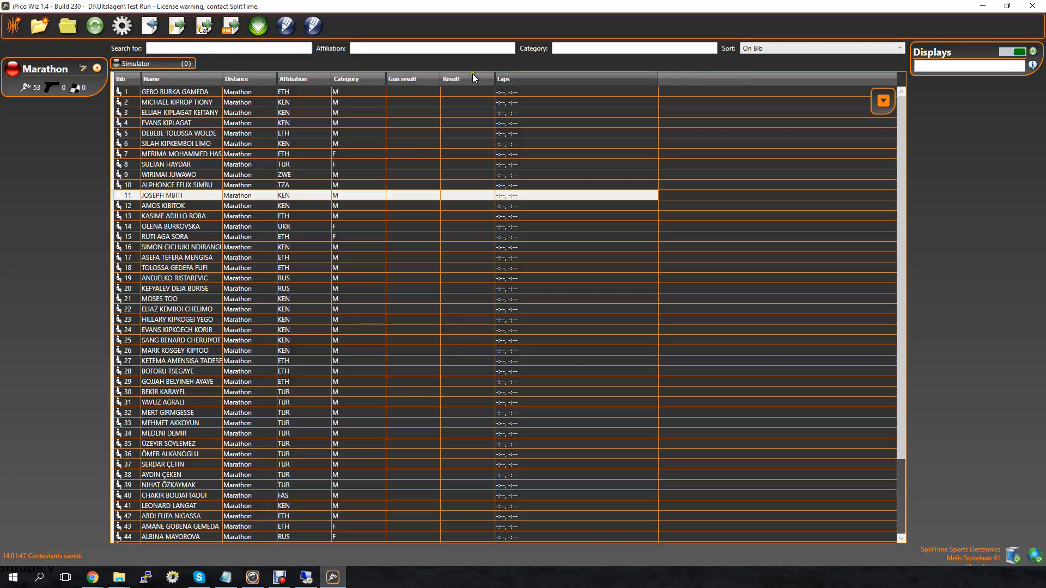
- Connect the Simulator reader, check its connection details and disconnect it
mouse_move(157, 67)
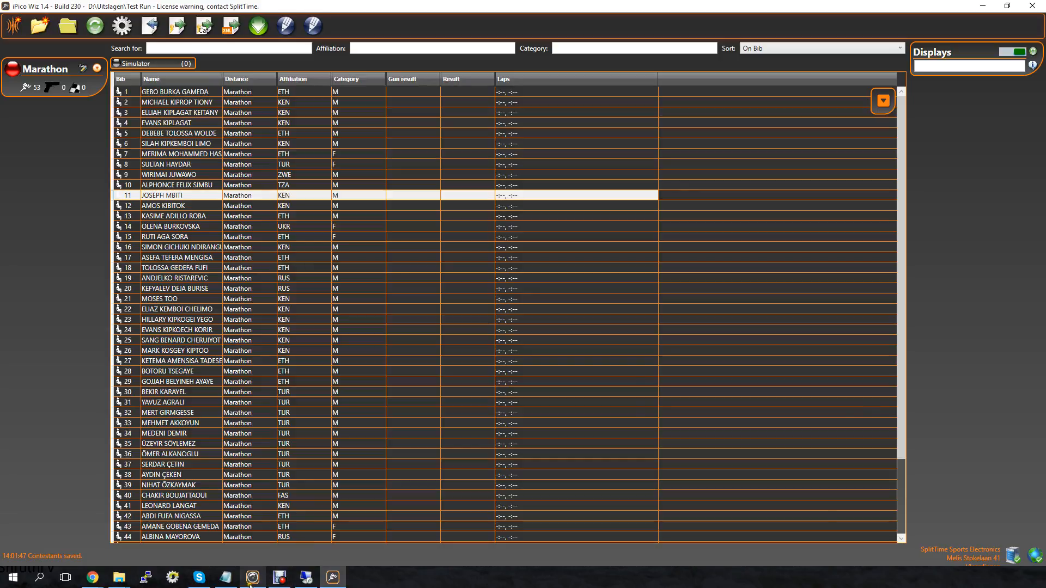
click(252, 577)
right_click(136, 63)
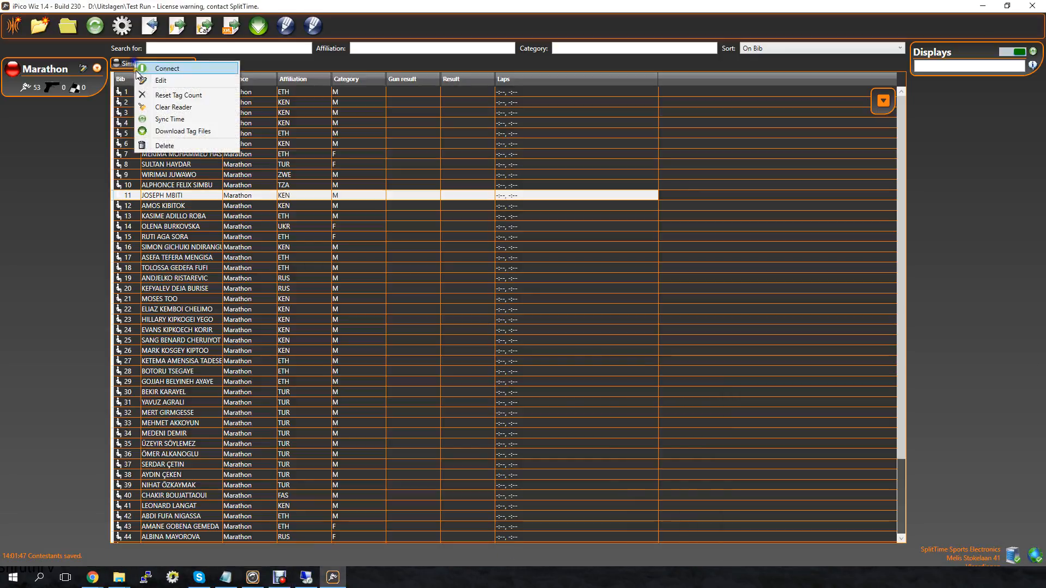
click(143, 69)
mouse_move(157, 64)
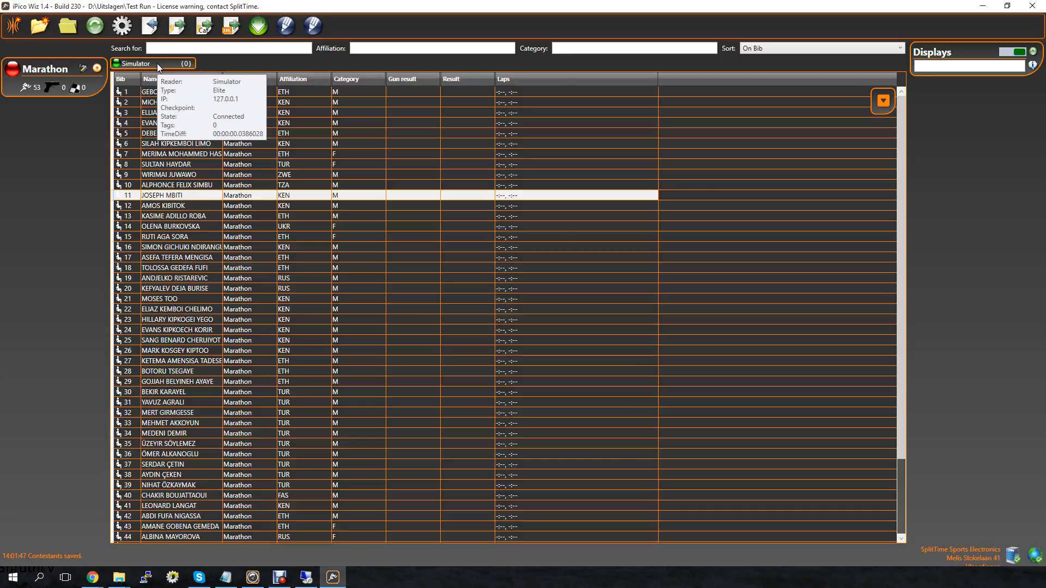
right_click(157, 64)
click(169, 70)
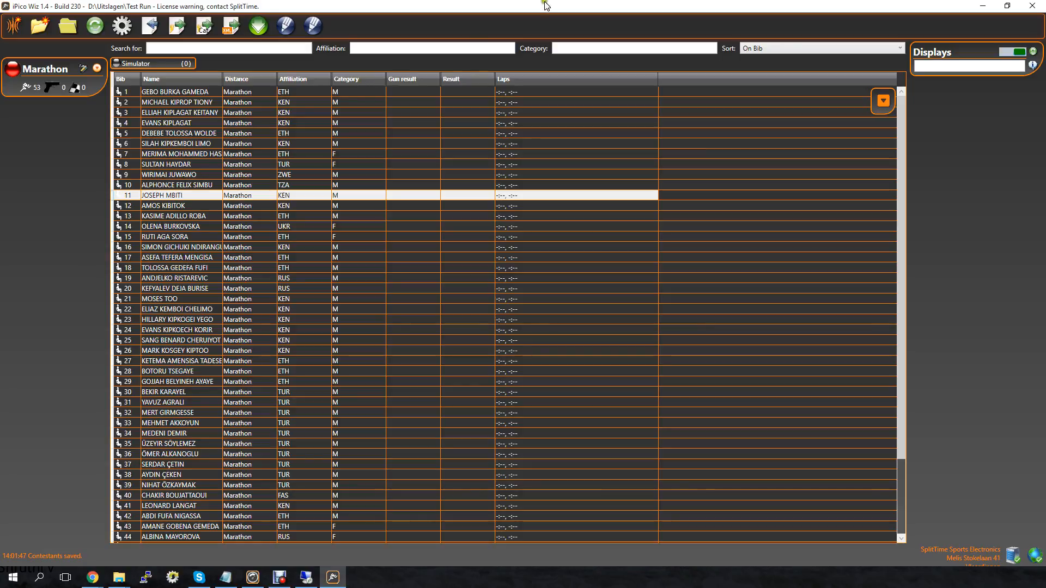
- Minimize iPico Wiz, open iPico Wiz Remote Display from the desktop to view its setup screen, and close it
click(981, 8)
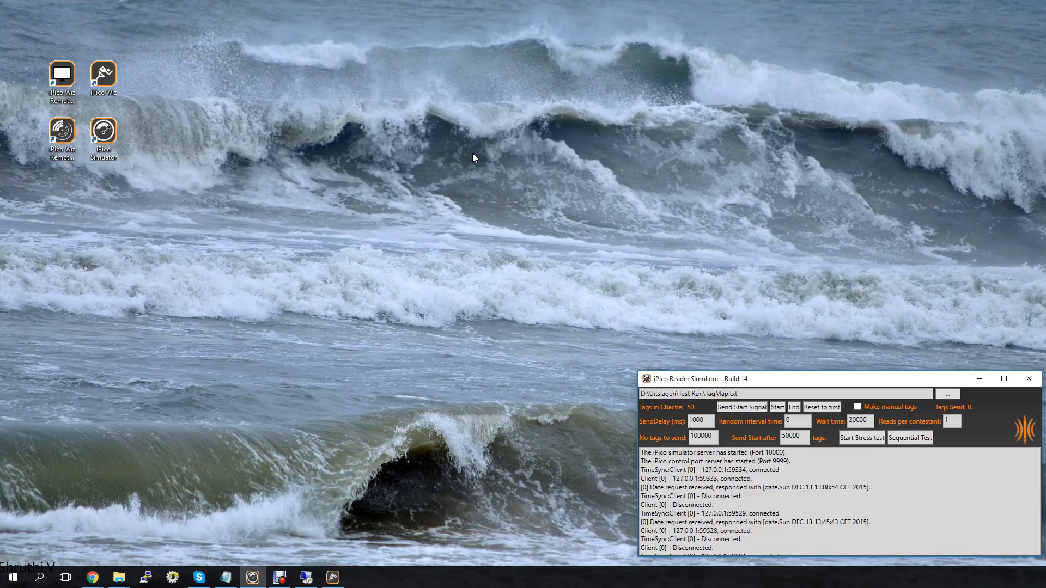
double_click(63, 82)
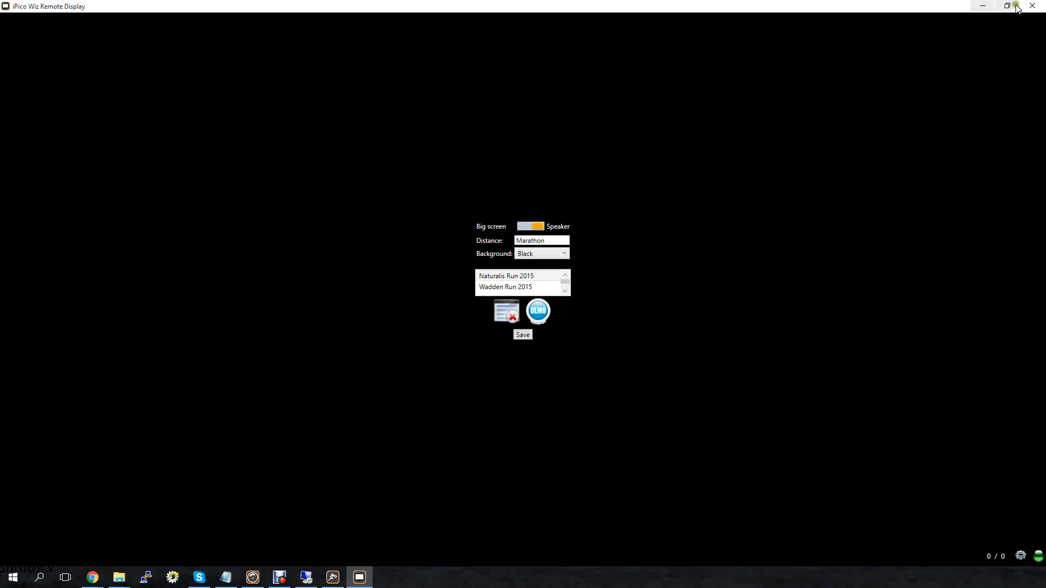
click(1032, 5)
- Open iPico Wiz Remote Client, paste the licence code into its licence field and close the client
double_click(65, 147)
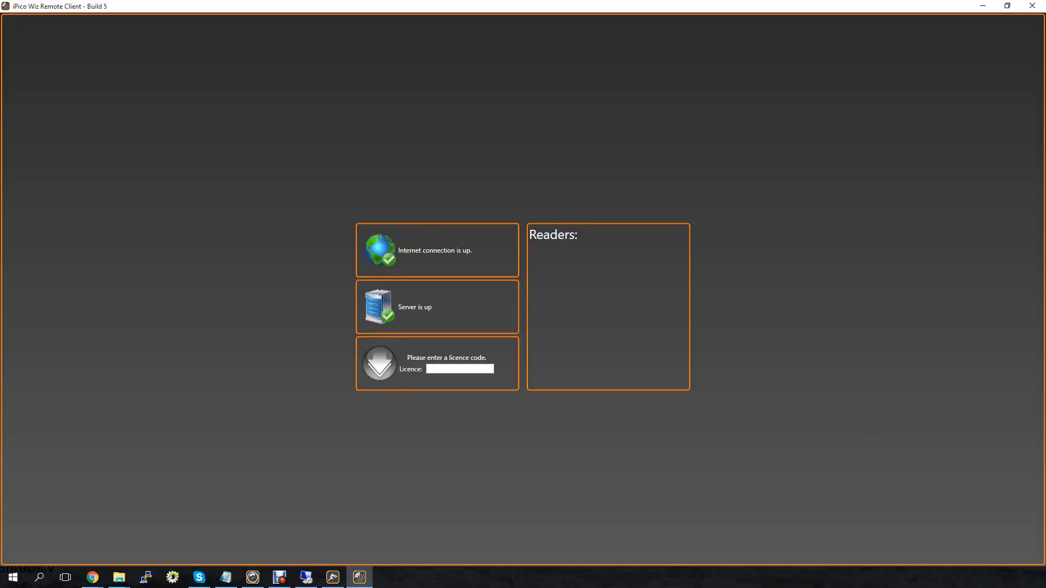
key(alt+Tab)
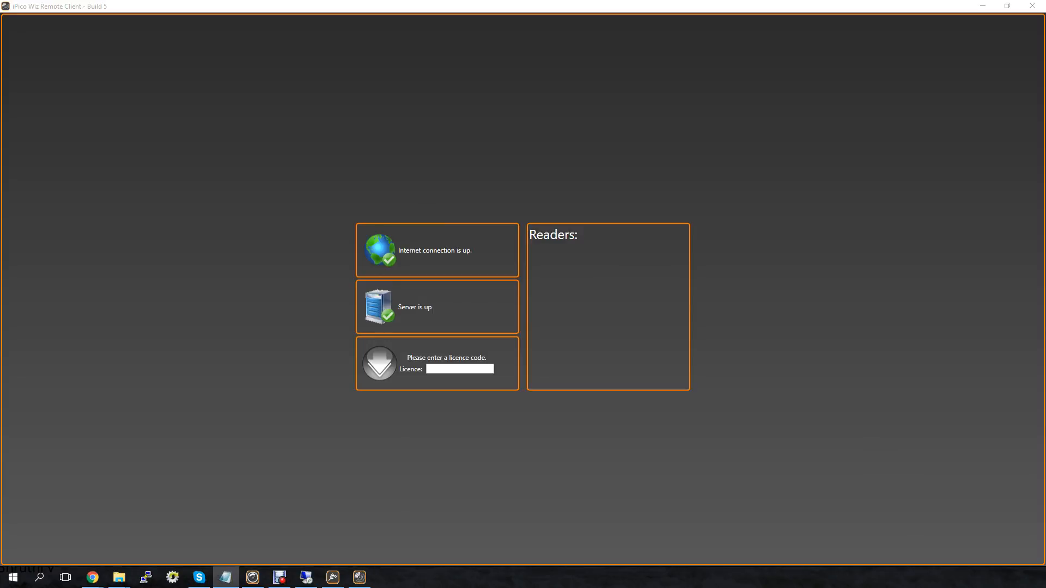
click(465, 369)
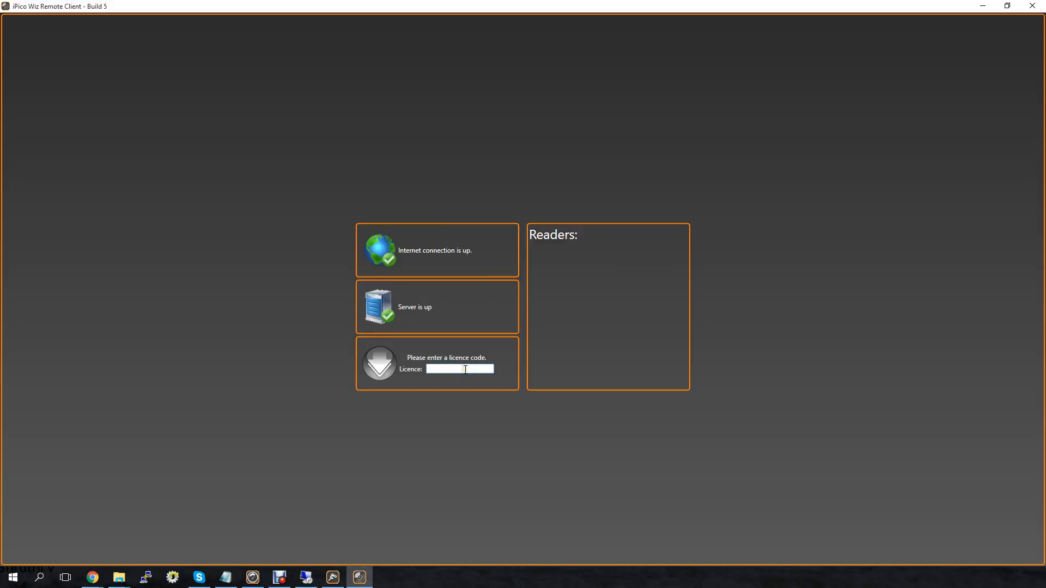
key(ctrl+v)
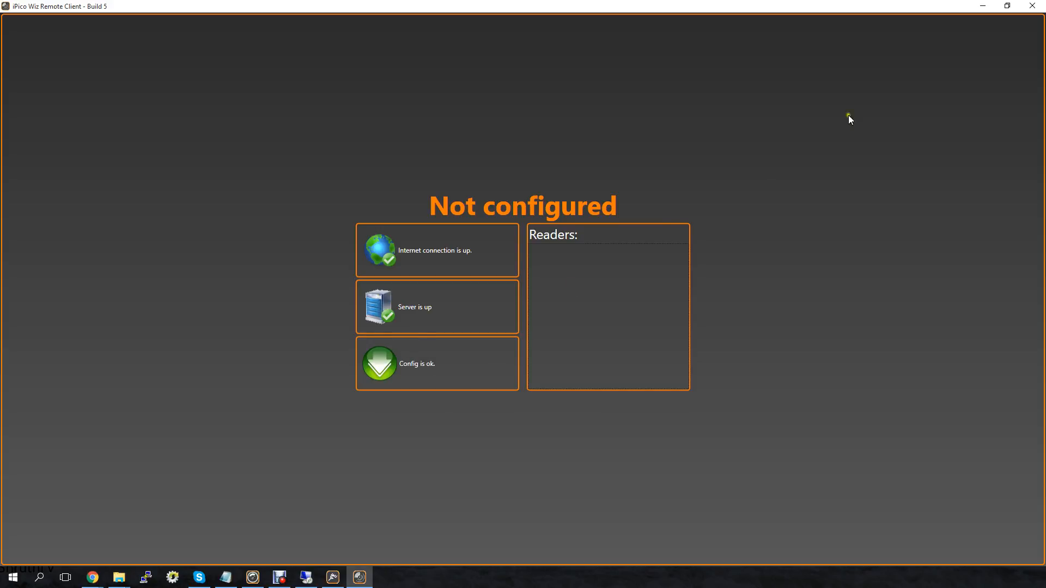
click(1032, 6)
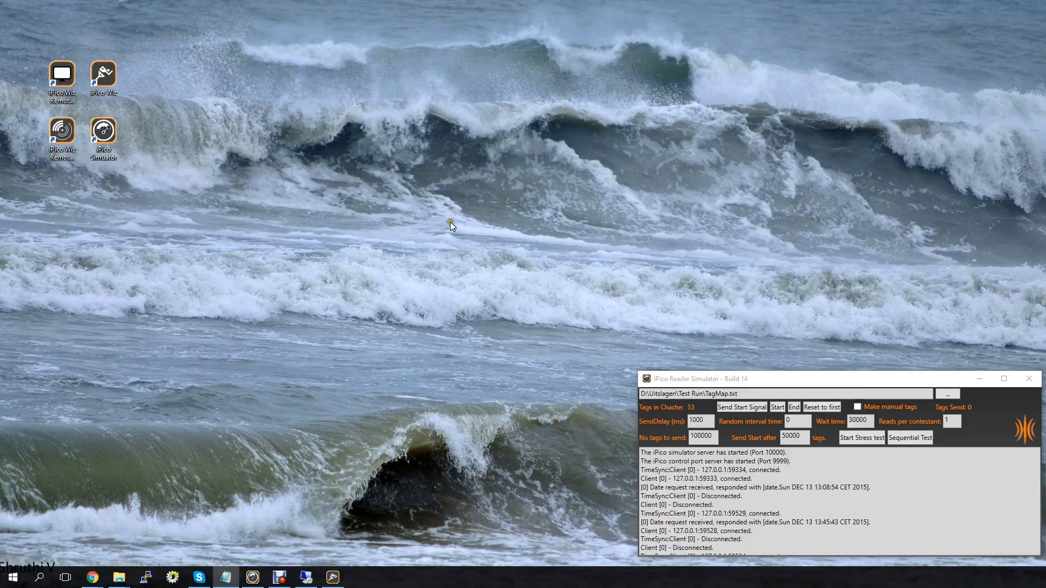
- Switch back to iPico Wiz and turn on the XML Gateway in the cloud server settings
click(333, 578)
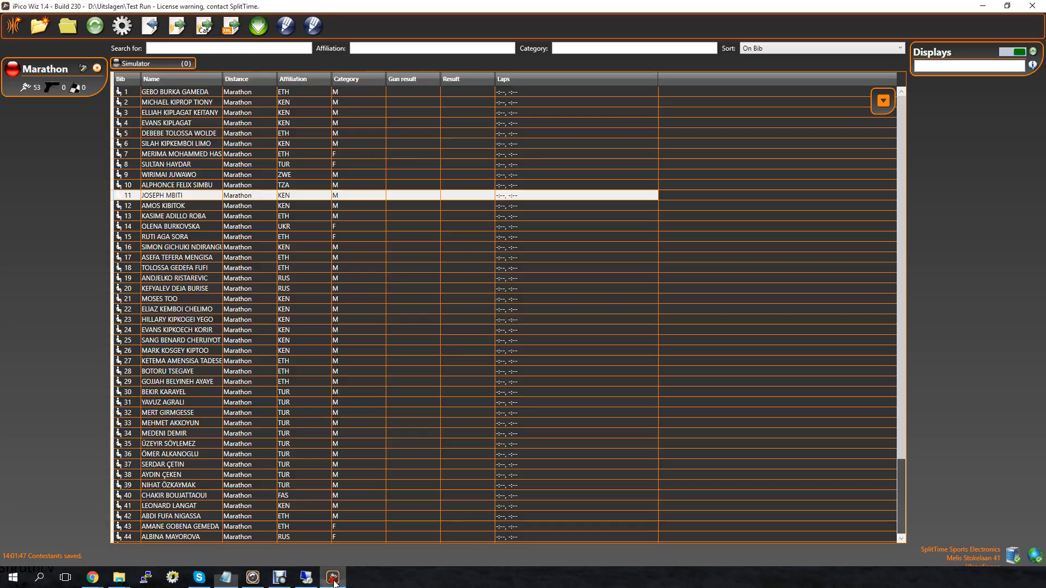
click(268, 155)
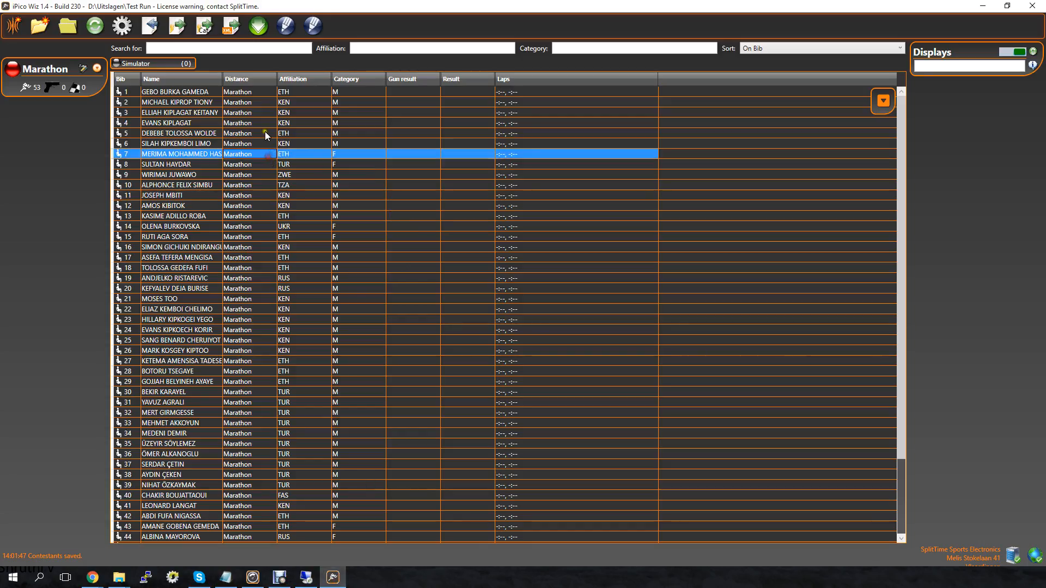
click(123, 27)
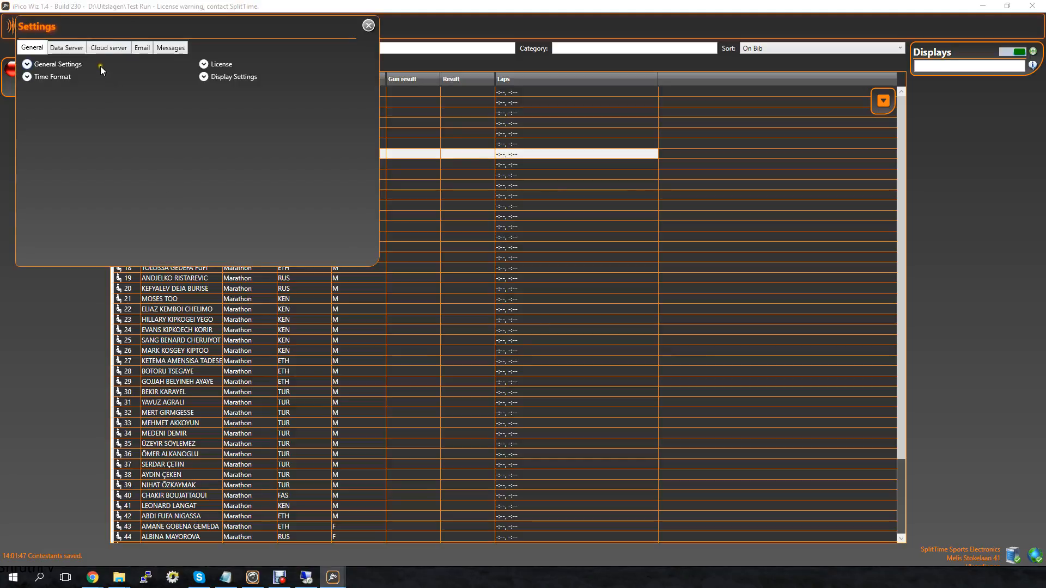
click(108, 48)
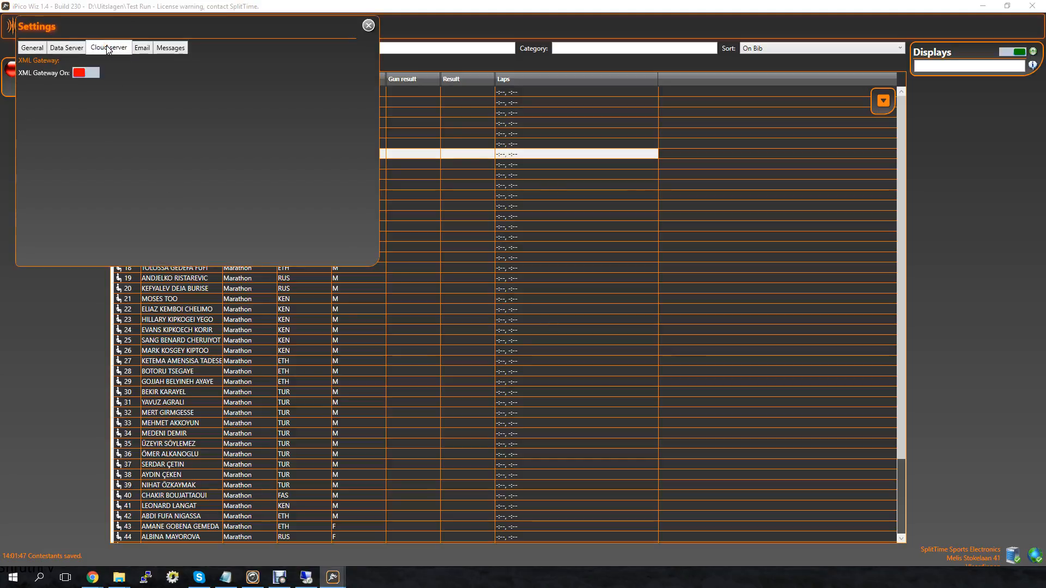
drag(123, 32, 383, 77)
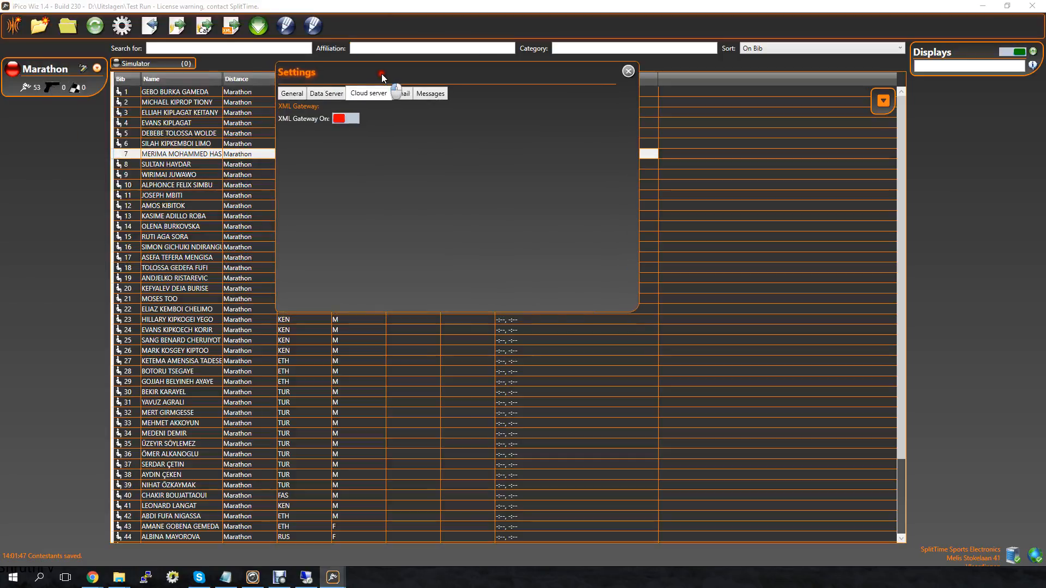
click(351, 118)
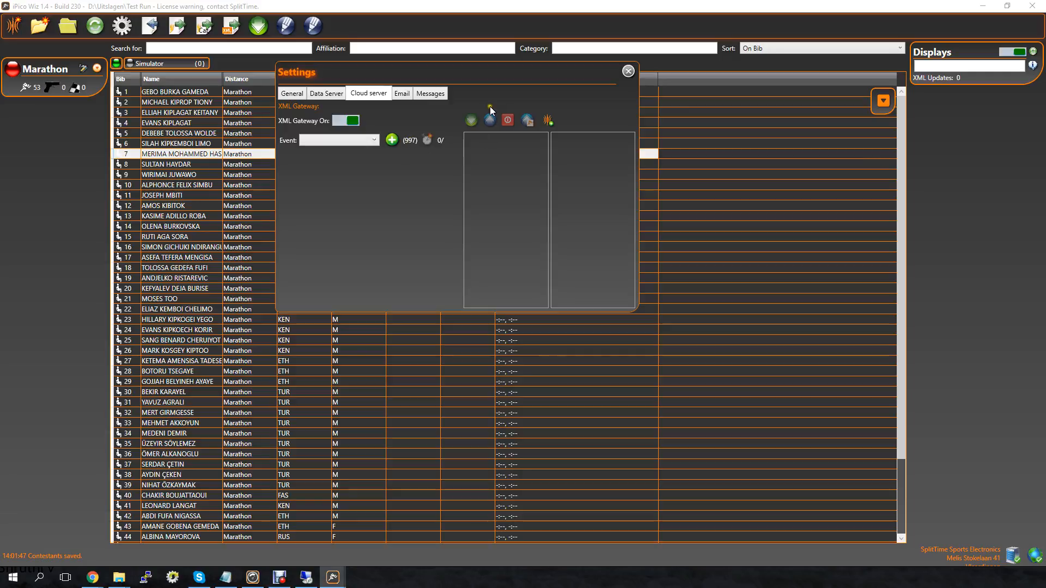
- Add a cloud server reader named Simulator, of type Elite, with IP address 127.0.0.1
click(547, 124)
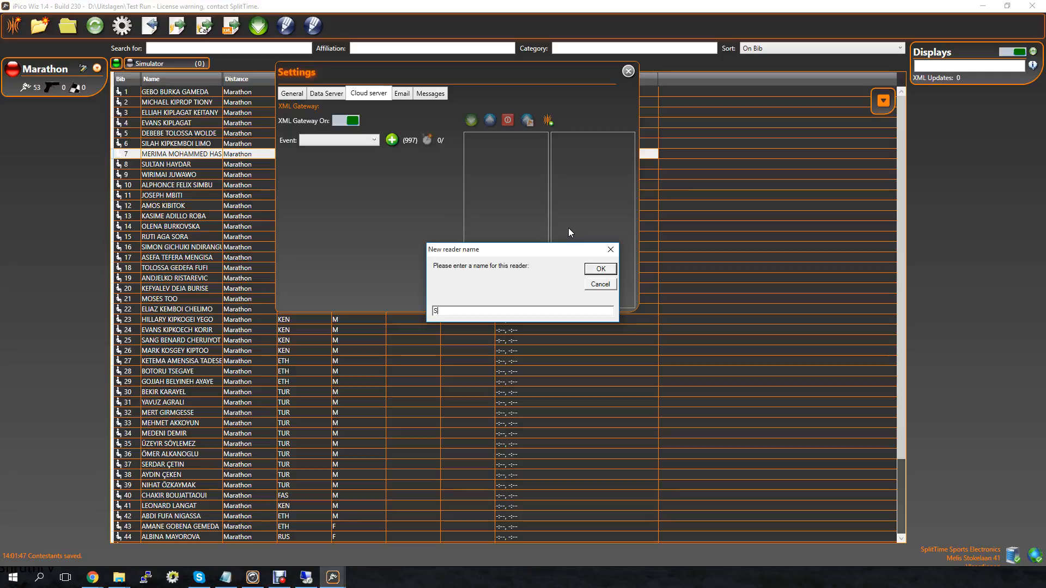
text(imulator)
key(Return)
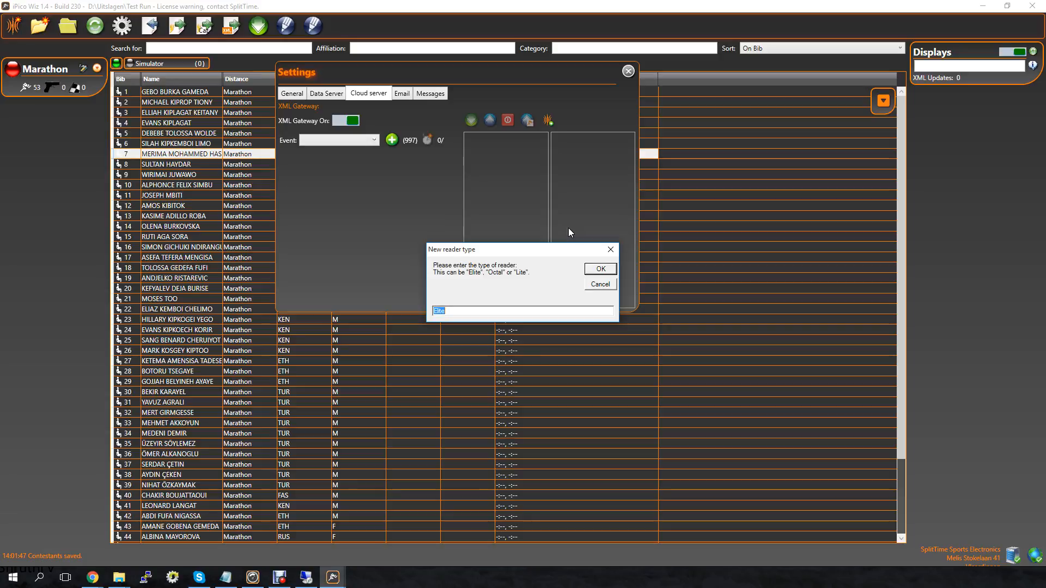
key(Return)
text(12)
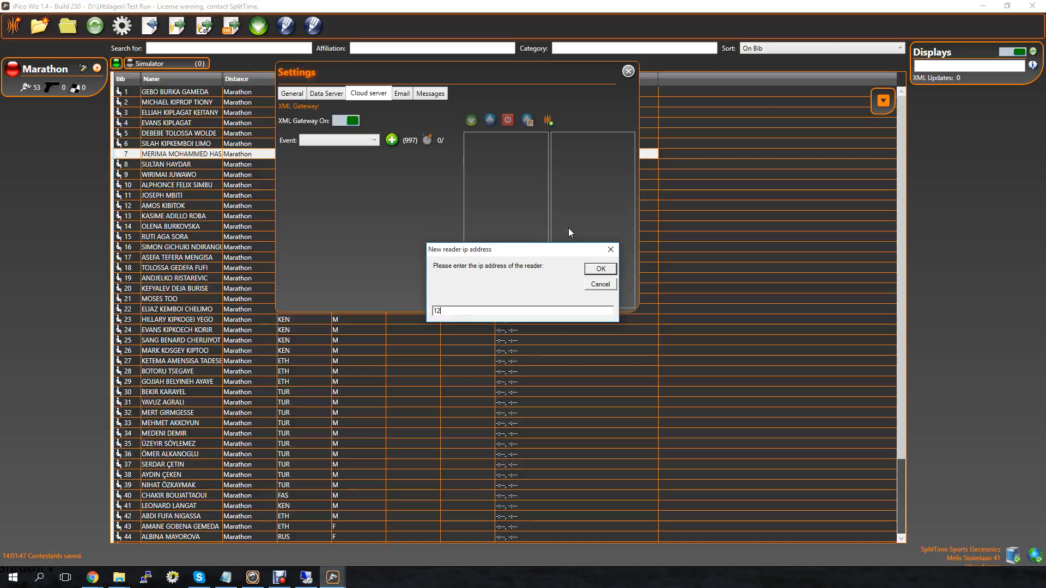
text(7.0.0.1)
key(Return)
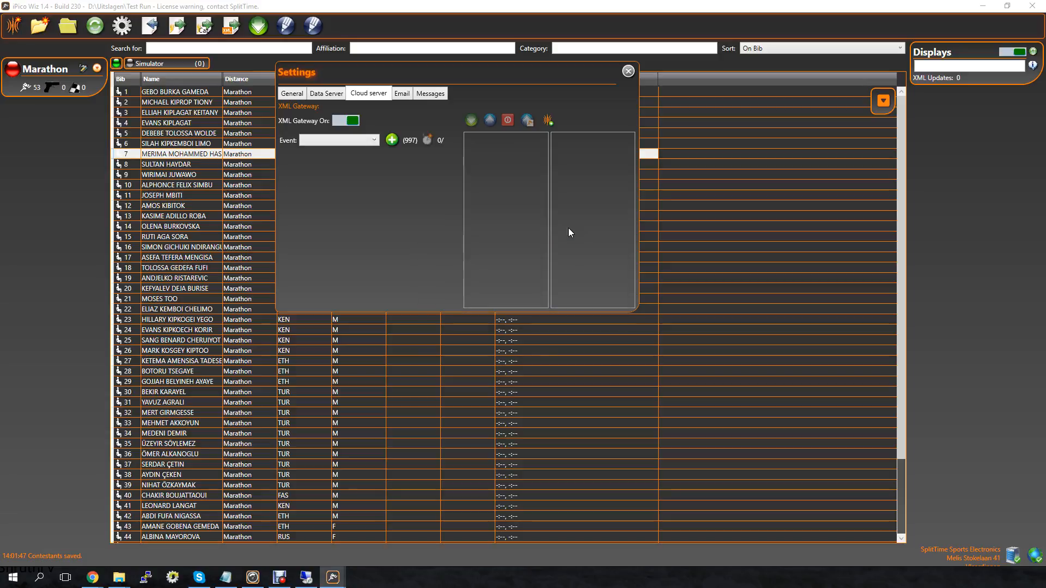
- Create a cloud event named Test Run dated 13-Dec-15 and save it
drag(592, 137, 397, 122)
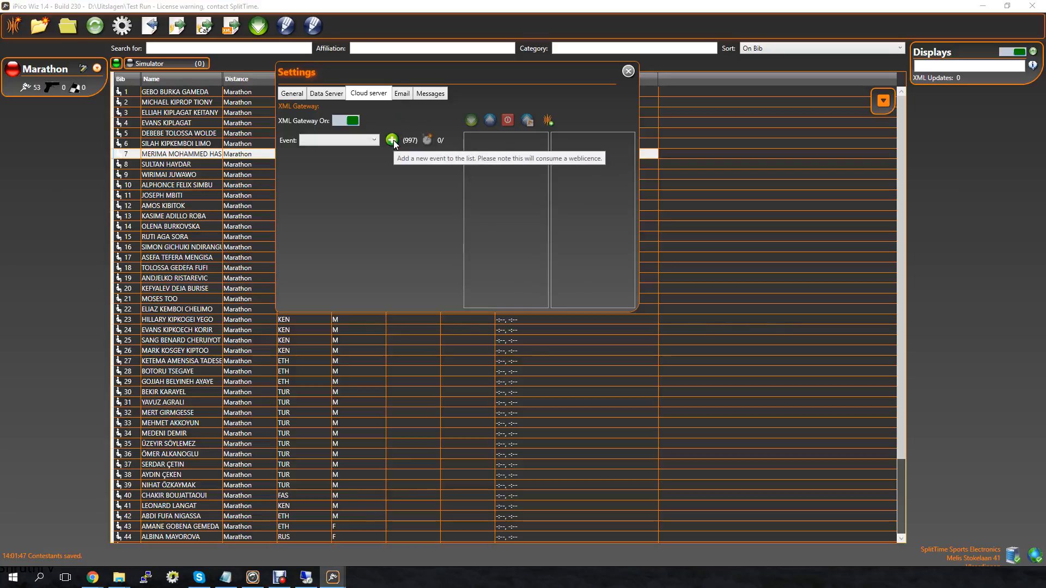
click(392, 141)
click(528, 240)
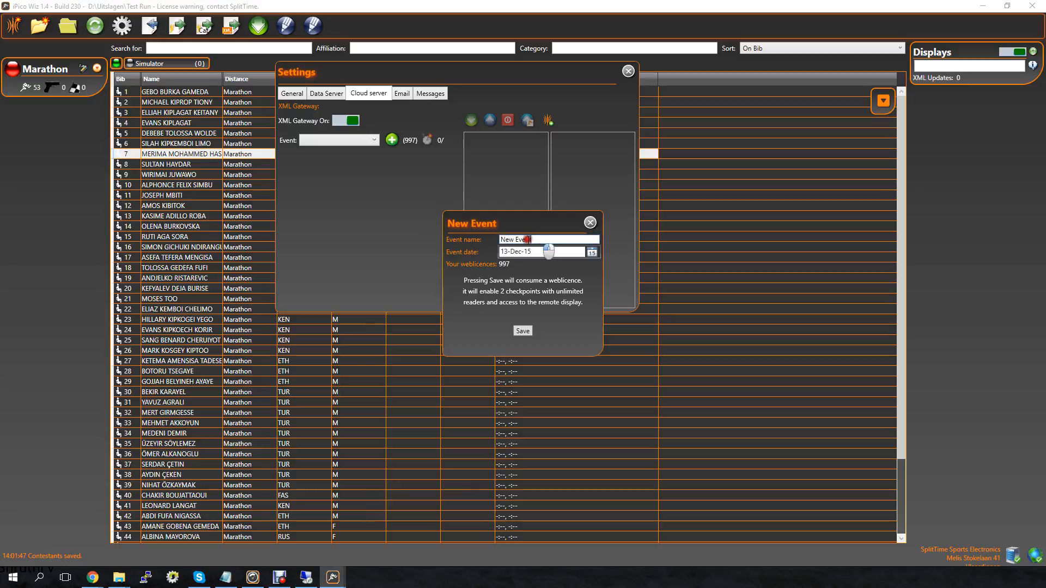
drag(529, 240, 493, 240)
text(Test Run)
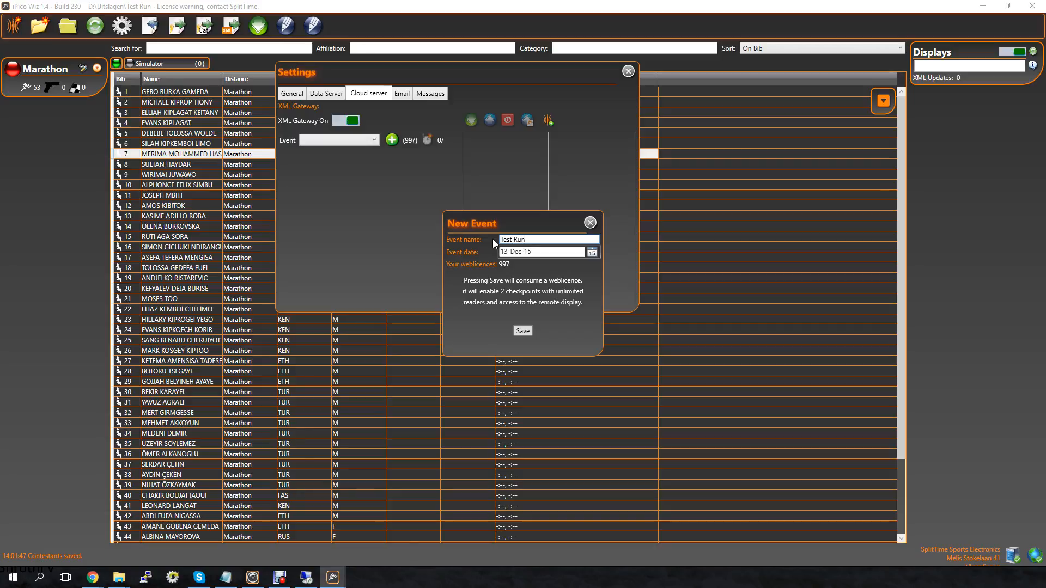
click(514, 253)
click(524, 332)
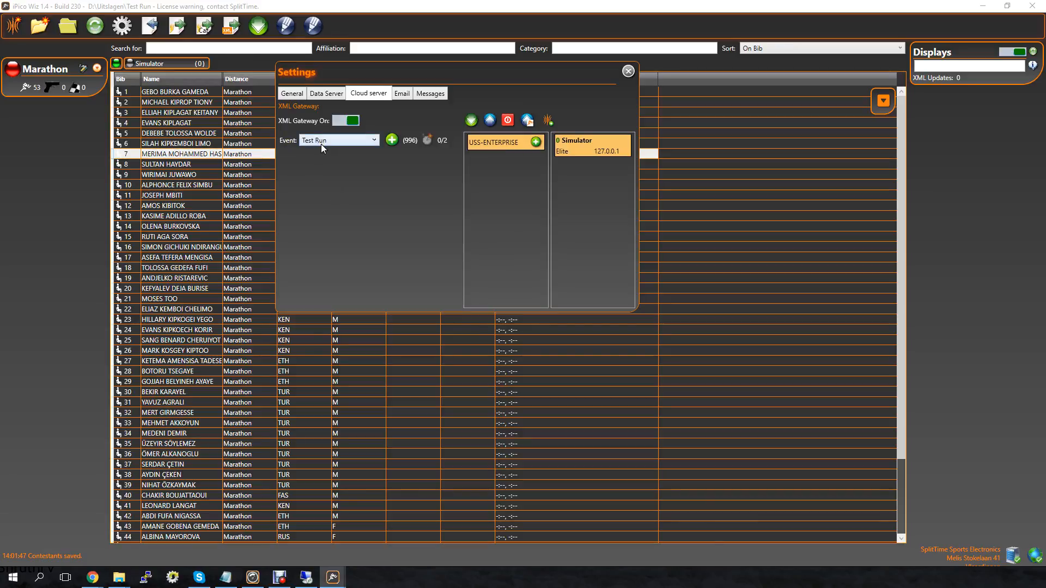
- Assign the USS-ENTERPRISE computer to the Test Run event and give it a checkpoint named 21km
click(537, 143)
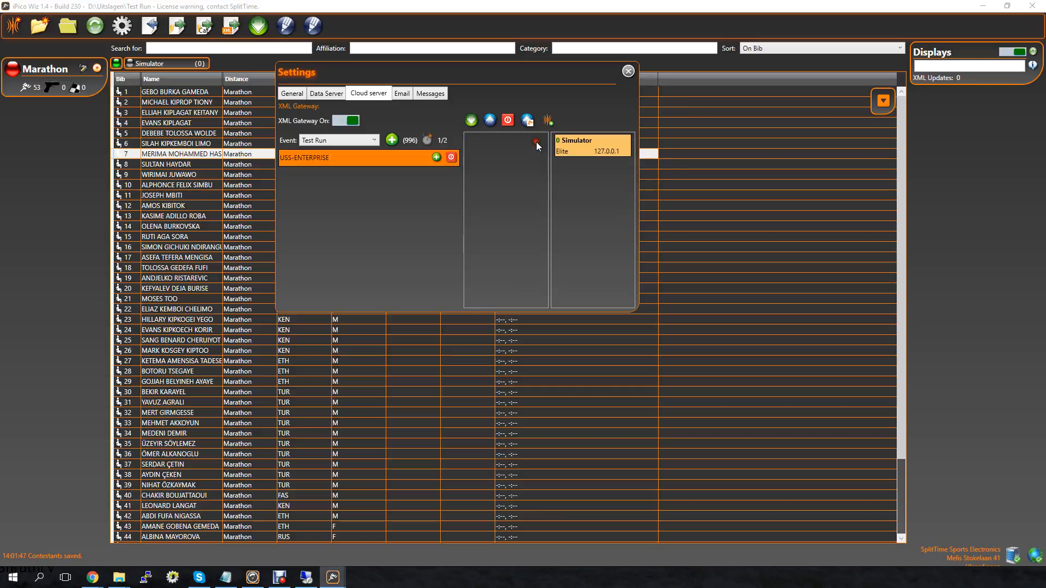
click(437, 158)
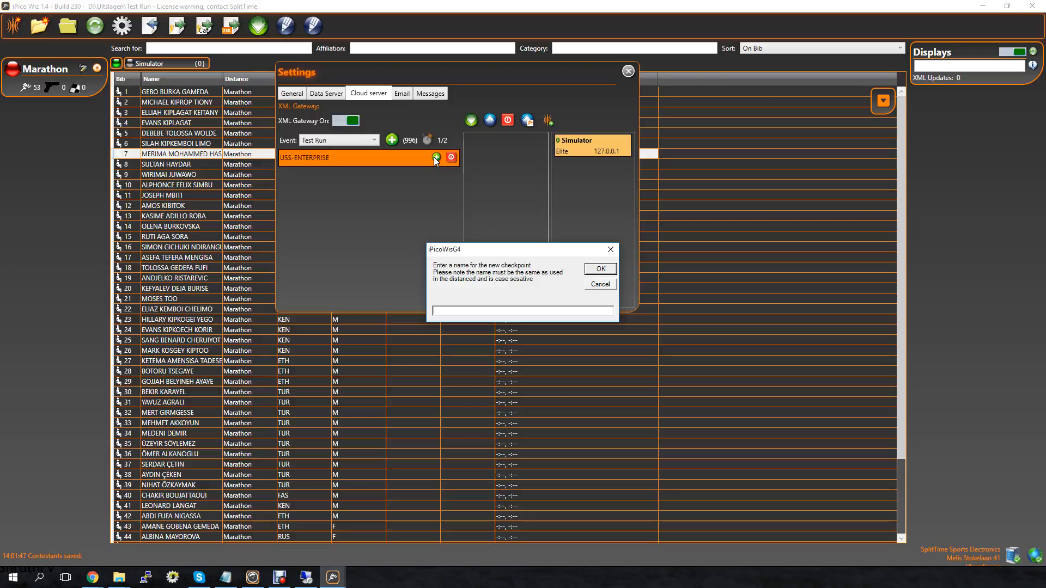
text(21km)
key(Return)
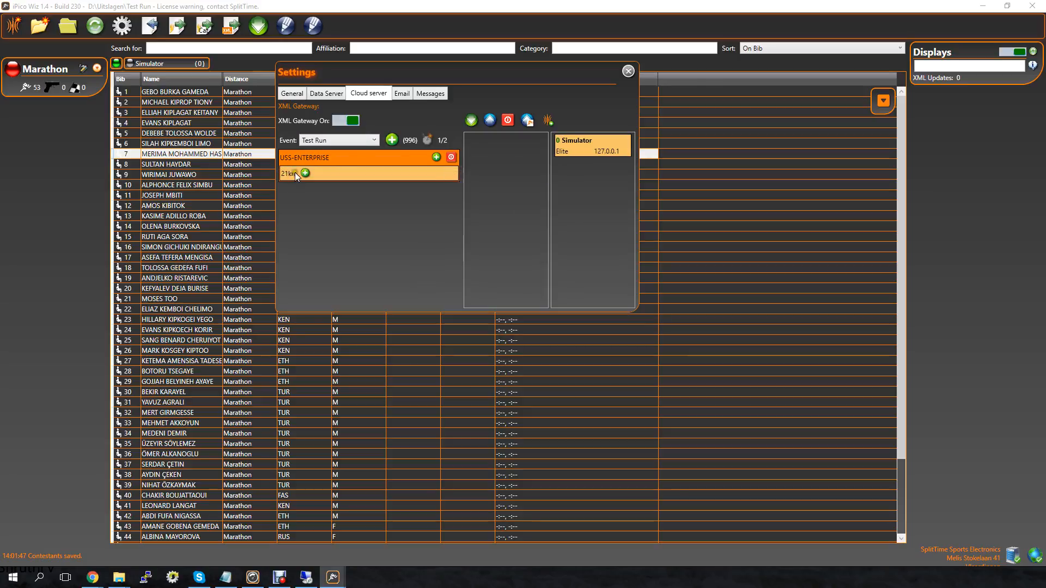
- Show the Marathon distance settings beside the cloud server settings to compare the checkpoint names
click(83, 69)
click(83, 69)
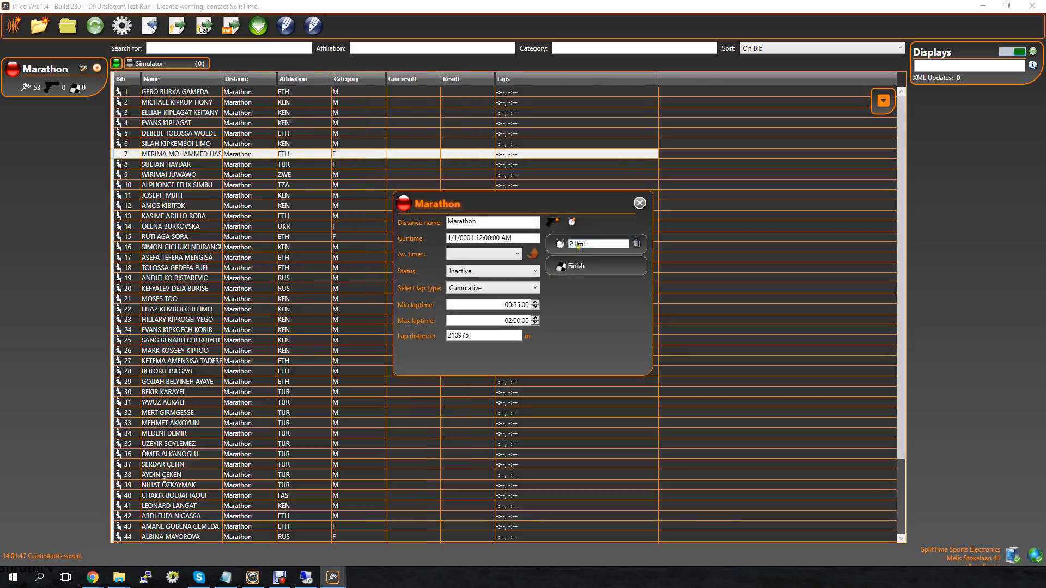
drag(558, 199, 305, 158)
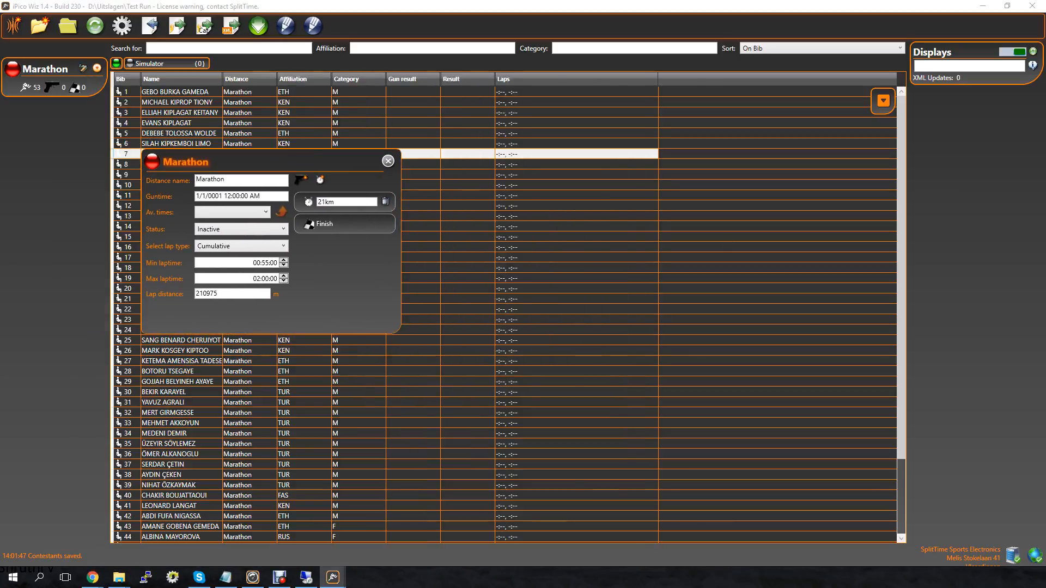
click(122, 26)
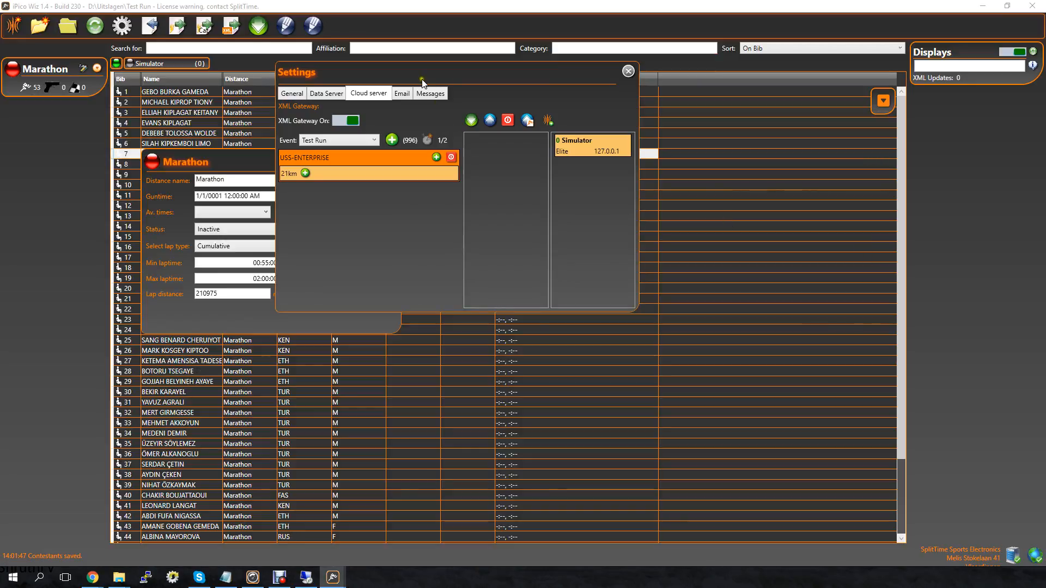
drag(428, 72, 549, 138)
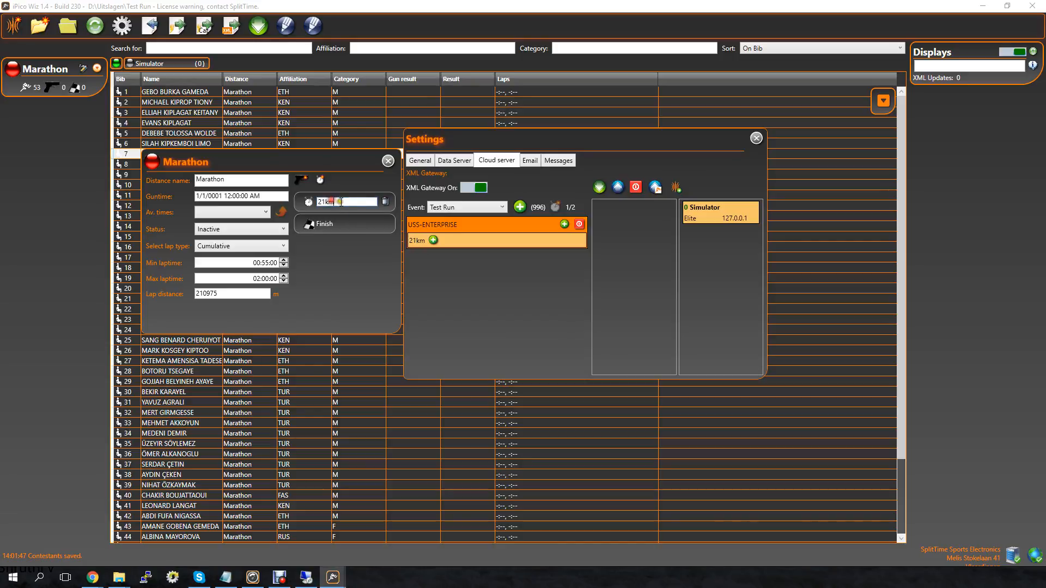
- Try 21KM as the Marathon distance's checkpoint name, restore it to 21km and close the distance settings
double_click(325, 202)
text(21KM)
key(BackSpace)
key(BackSpace)
text(km)
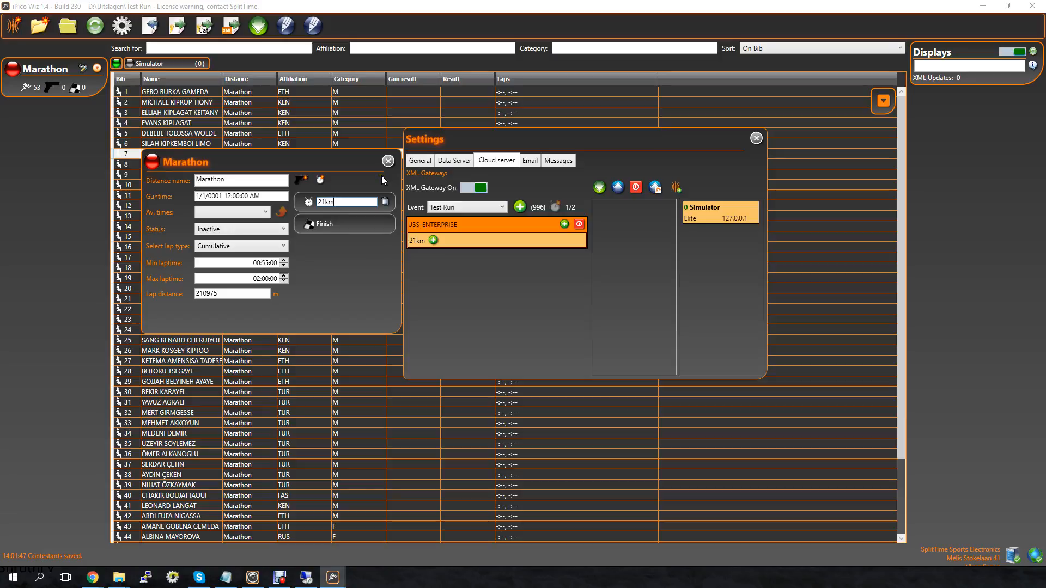
click(388, 161)
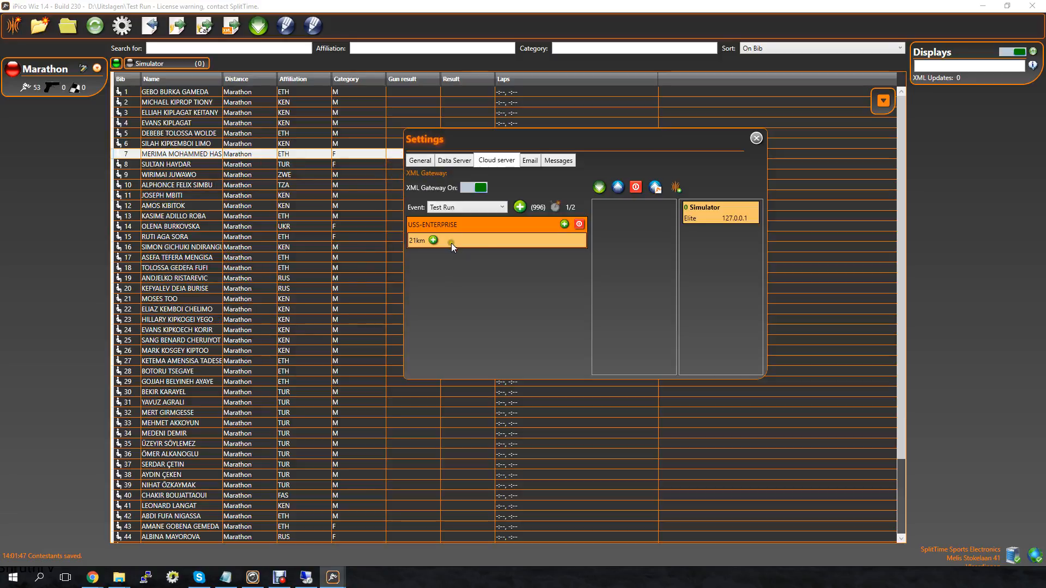
- Assign the reader with ID 0 to the 21km checkpoint under USS-ENTERPRISE
drag(527, 163, 401, 130)
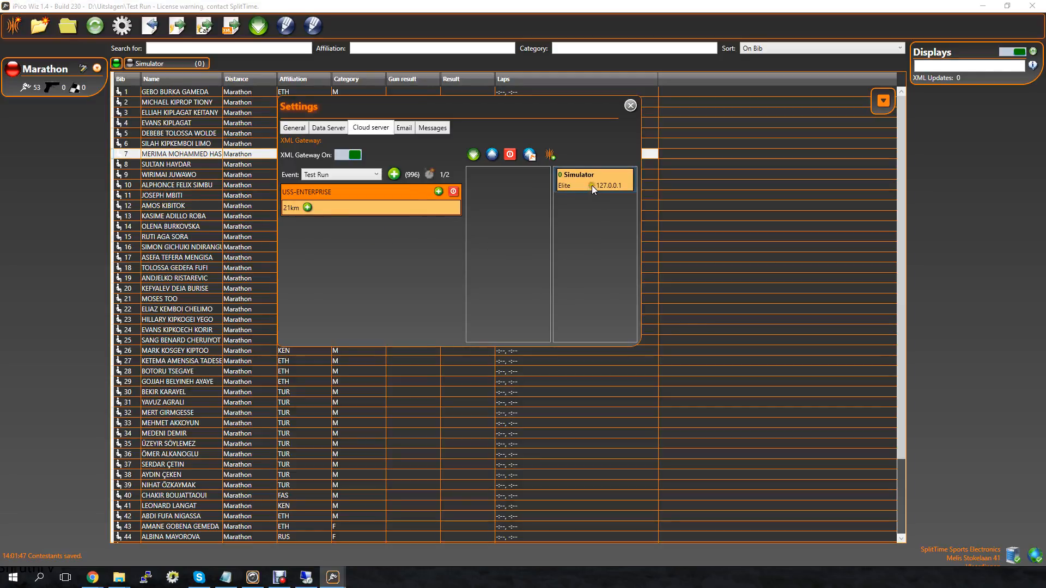
click(308, 207)
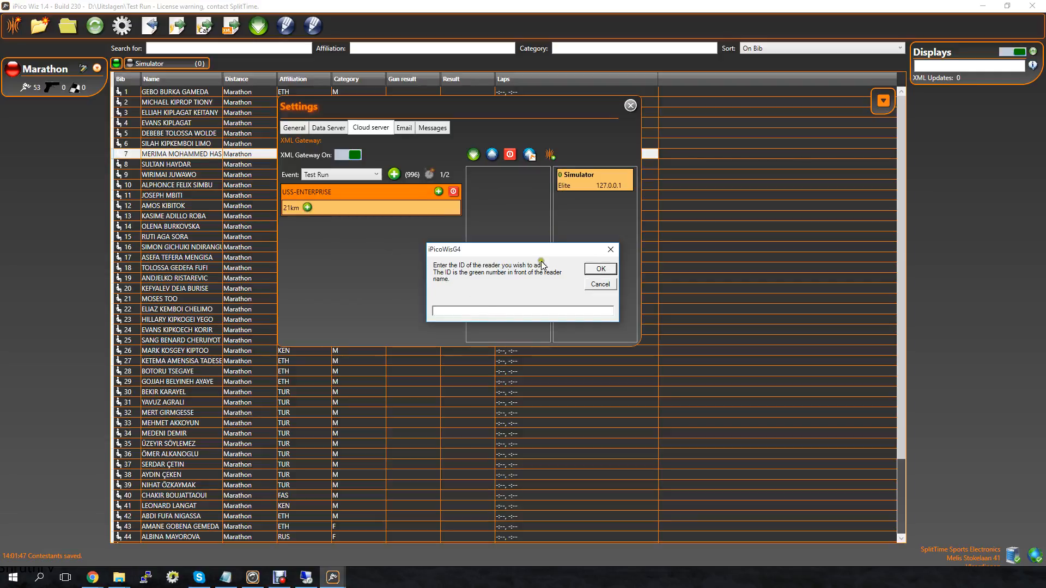
click(468, 311)
text(0)
click(599, 269)
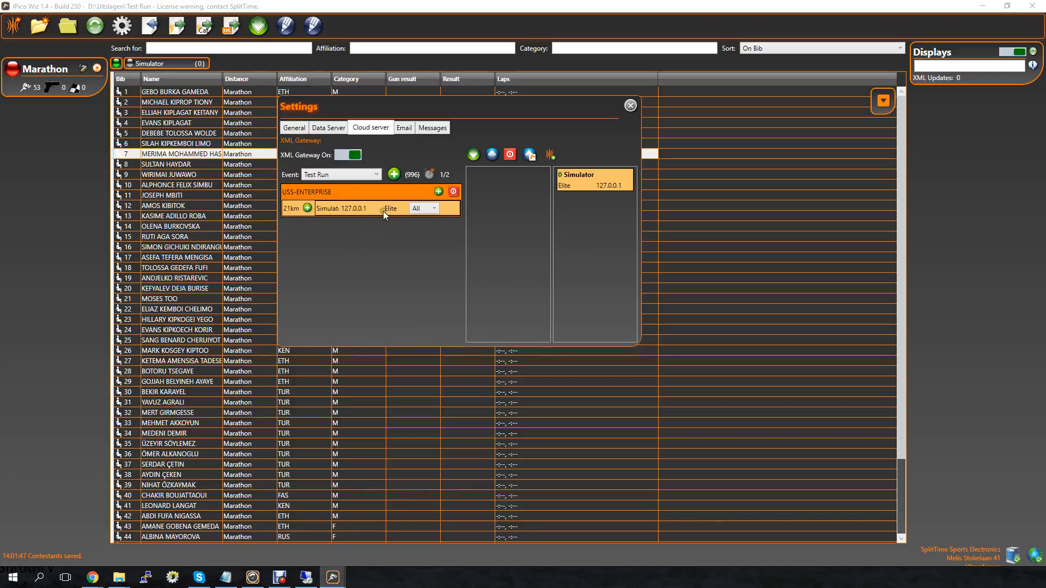
- Review the read type options for the 21km checkpoint's reader and the event's licence and checkpoint counters
click(433, 209)
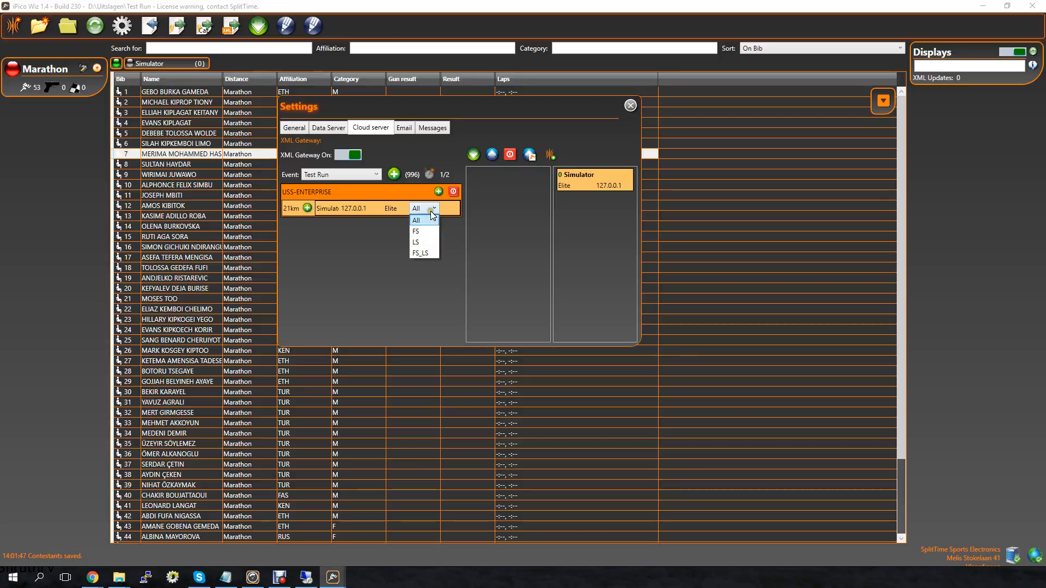
click(435, 213)
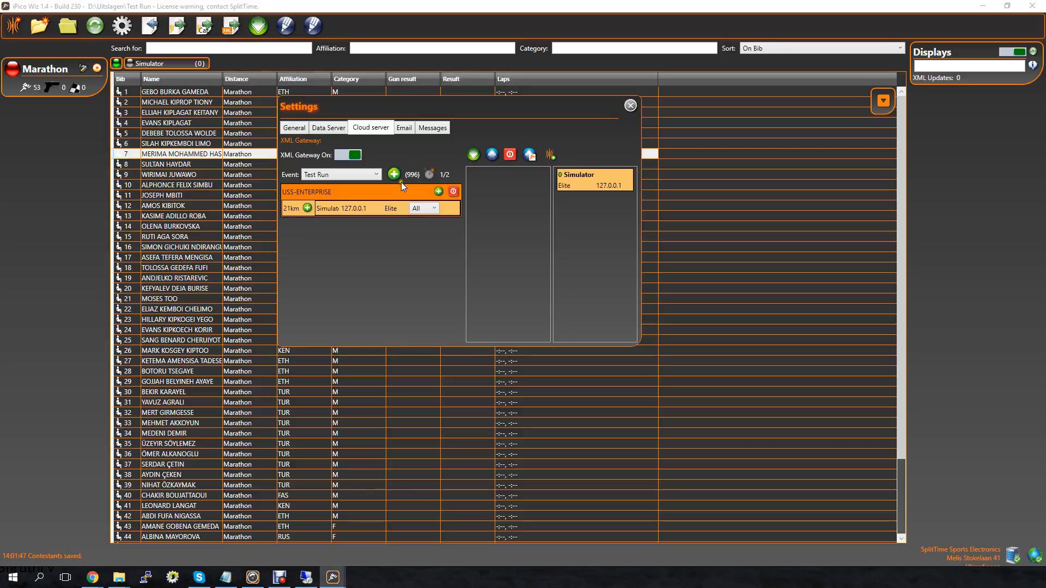
mouse_move(414, 174)
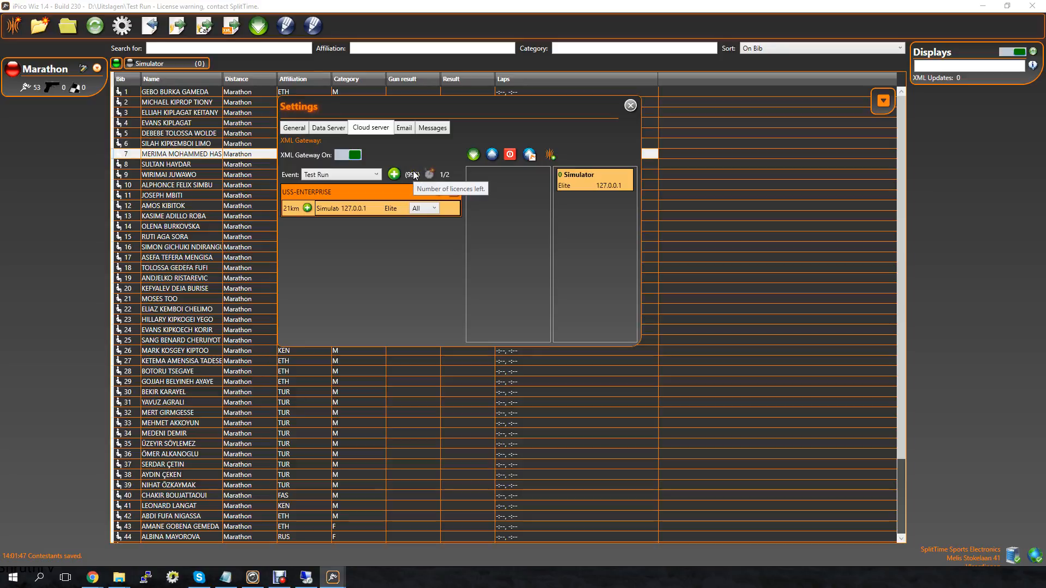
mouse_move(446, 179)
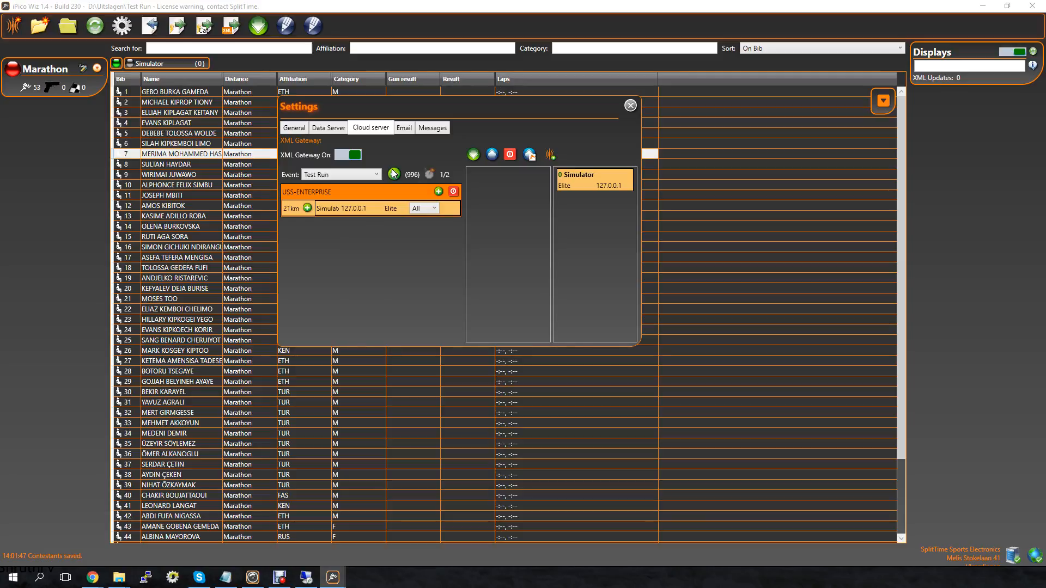
- Save the remote configuration to the cloud server and close the settings
click(493, 153)
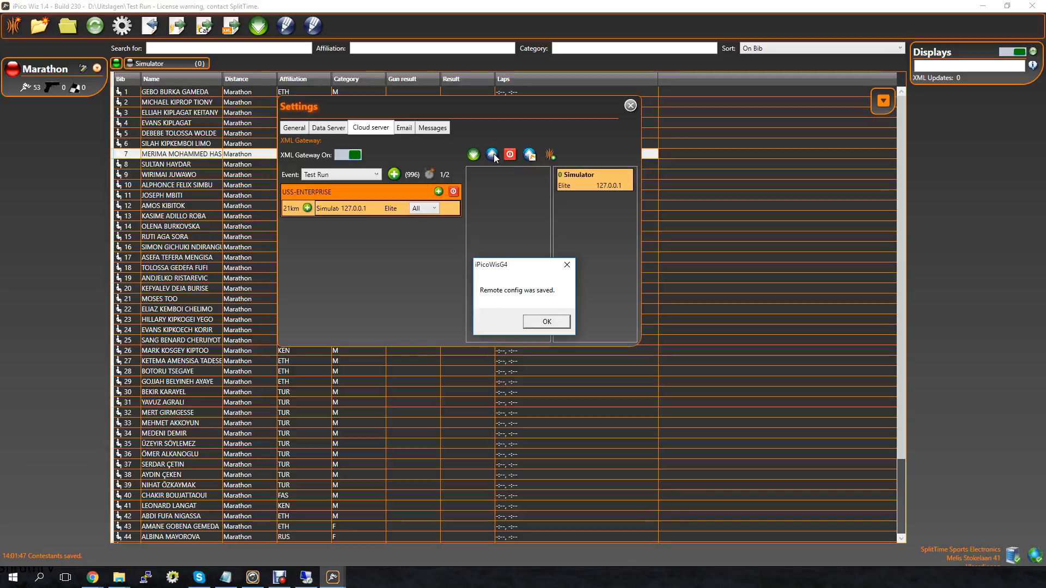
click(546, 322)
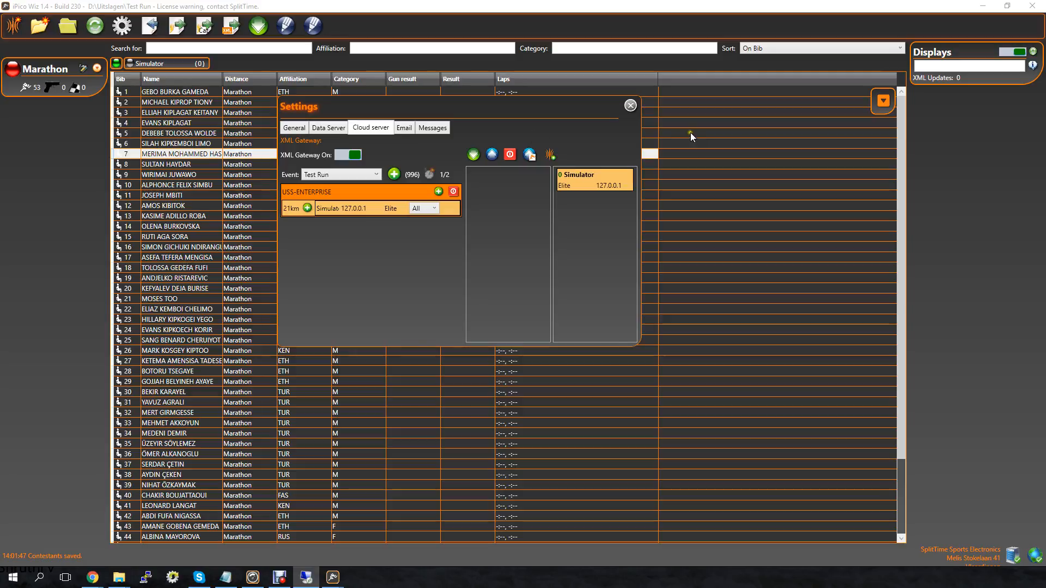
click(631, 106)
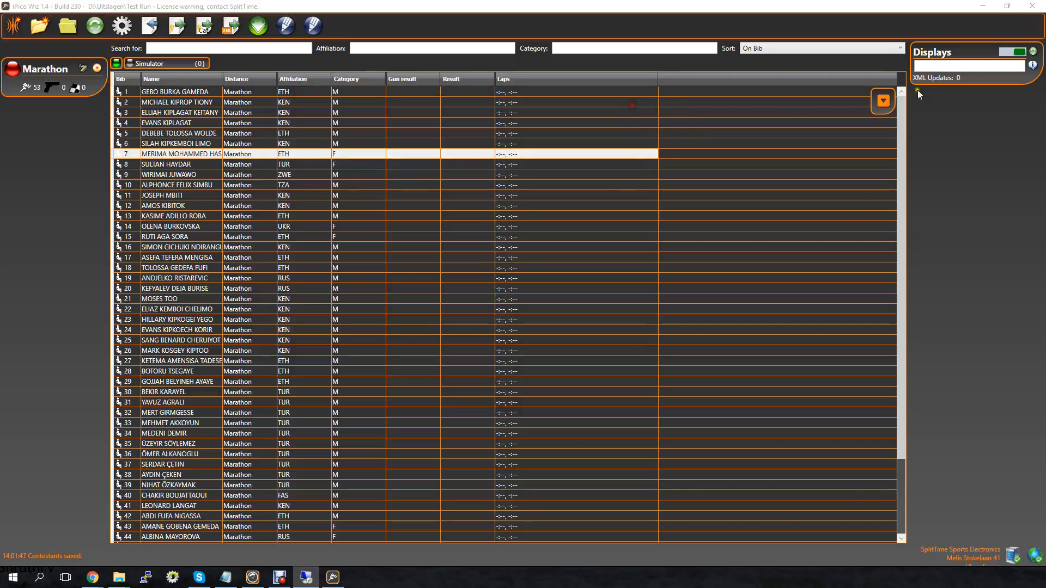
- Minimize iPico Wiz, open iPico Wiz Remote Client from the desktop and reconnect its Simulator reader
click(988, 7)
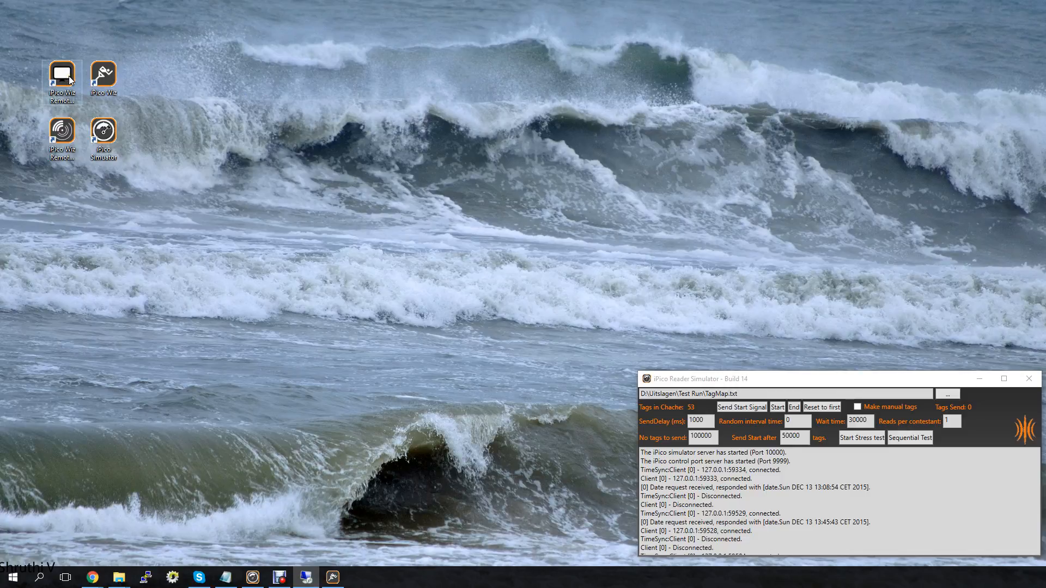
click(64, 133)
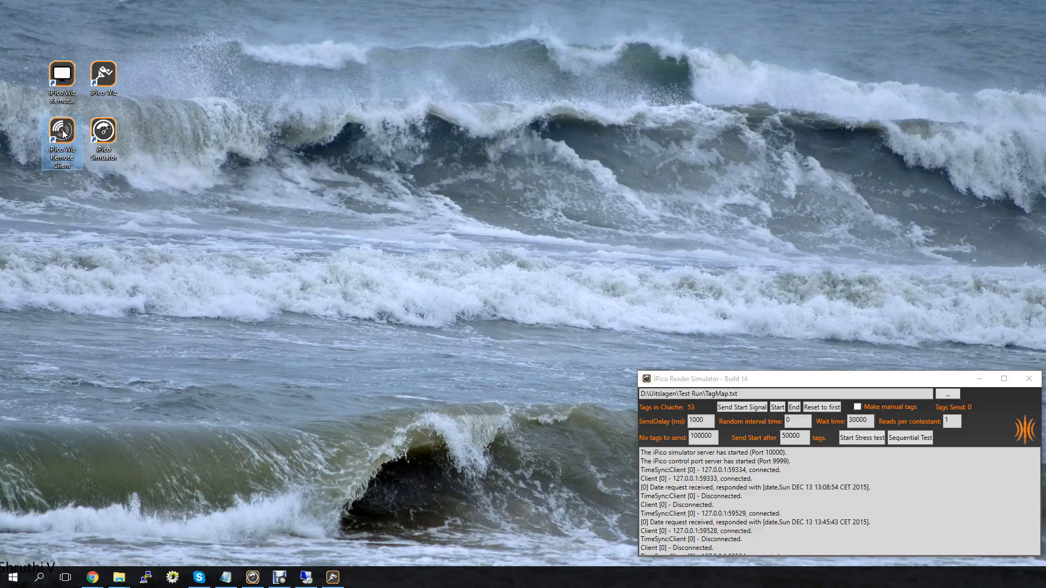
double_click(63, 133)
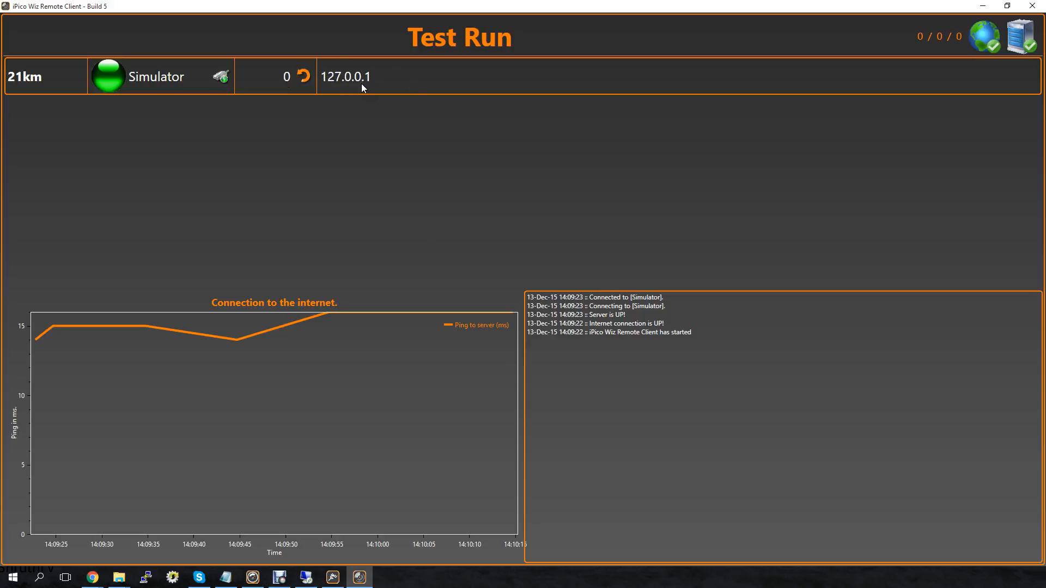
click(223, 81)
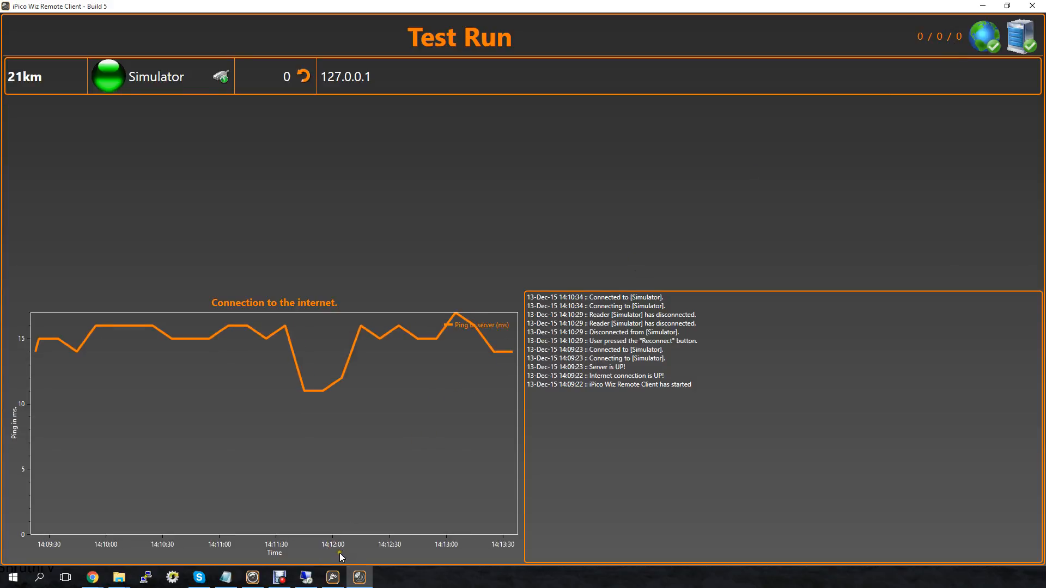
- Switch back to iPico Wiz, activate the Marathon distance and check the Simulator reader's status
click(336, 582)
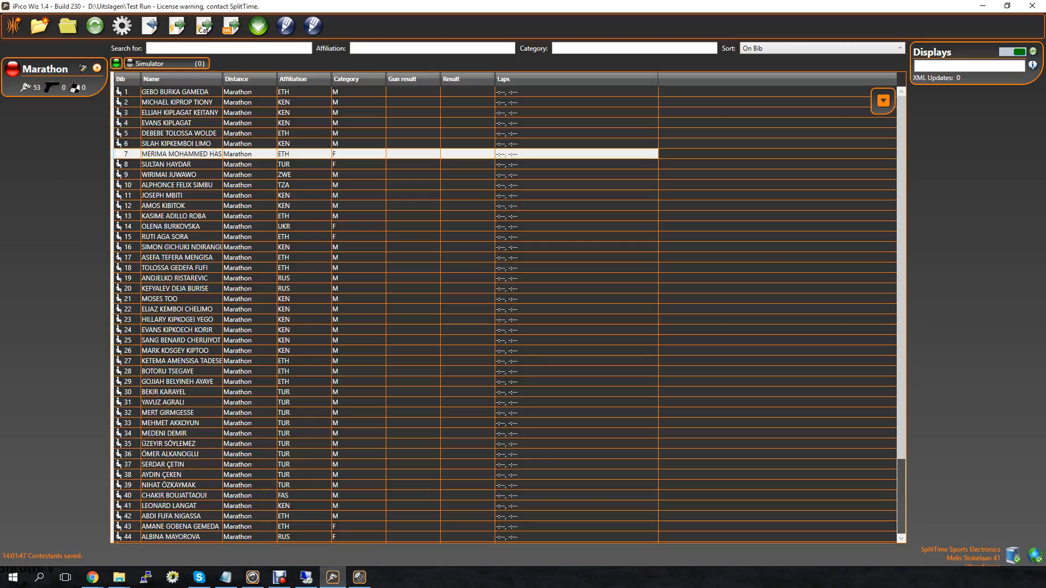
click(14, 71)
click(53, 88)
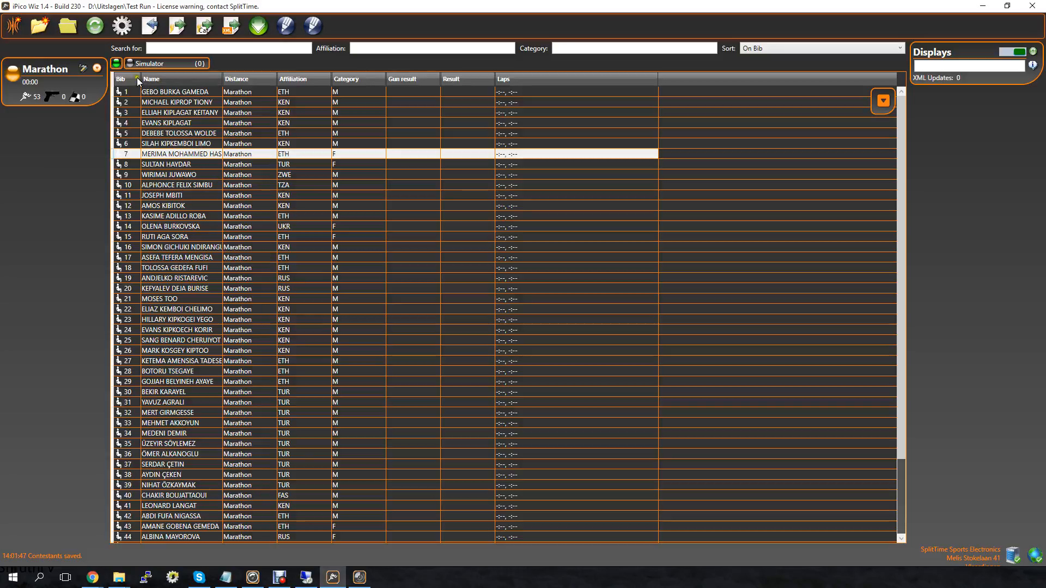
mouse_move(117, 64)
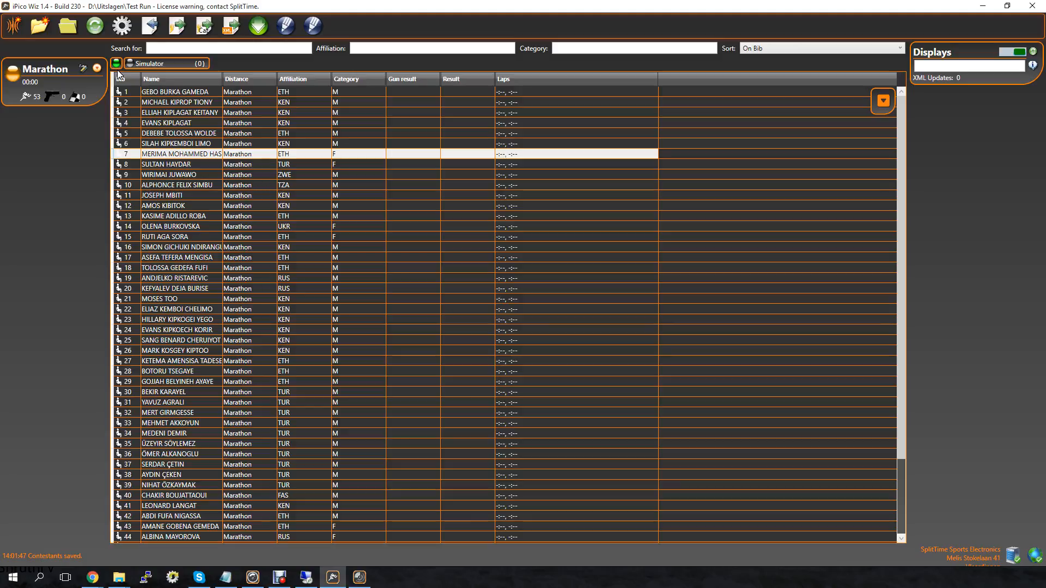
mouse_move(166, 63)
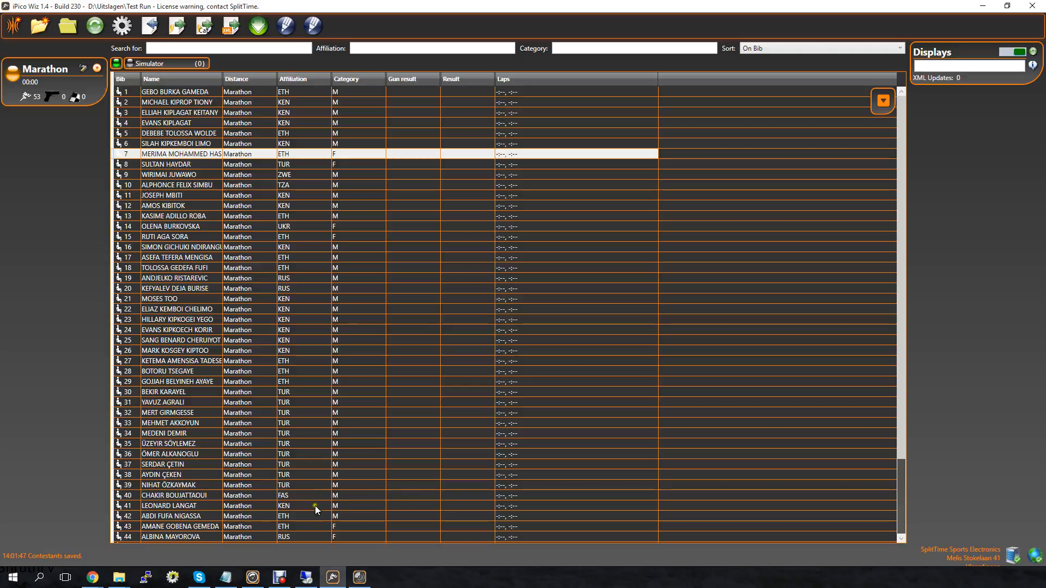
- Arrange iPico Wiz and iPico Wiz Remote Client side by side, with the Remote Client filling the right half of the desktop
click(252, 577)
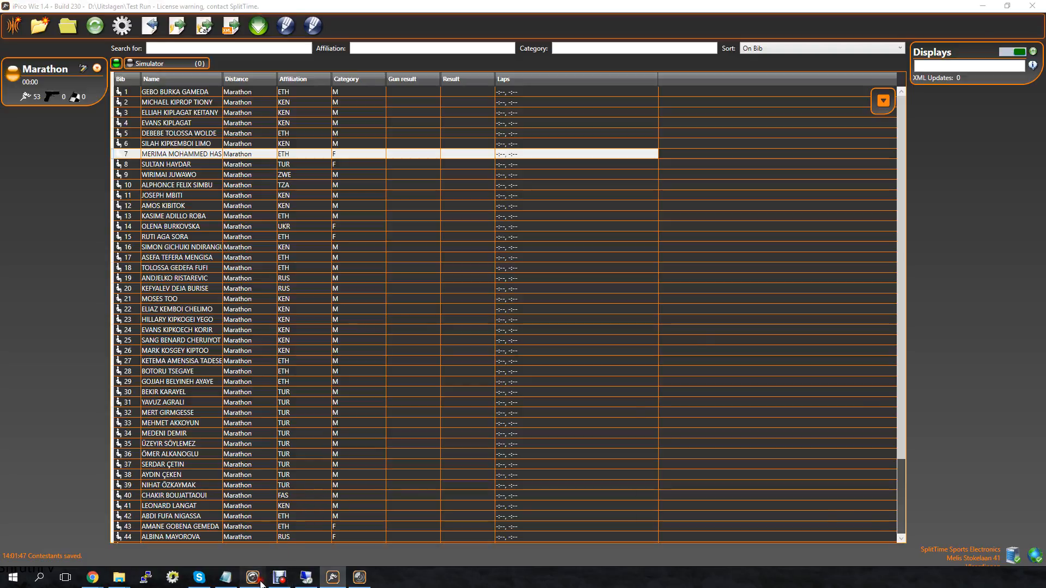
click(360, 578)
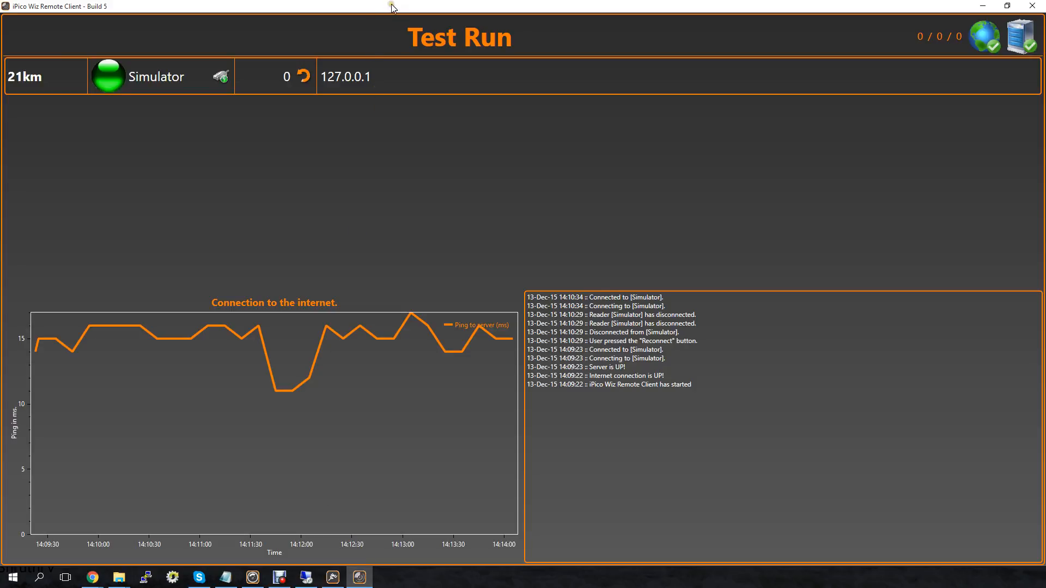
drag(391, 5, 1045, 110)
click(396, 67)
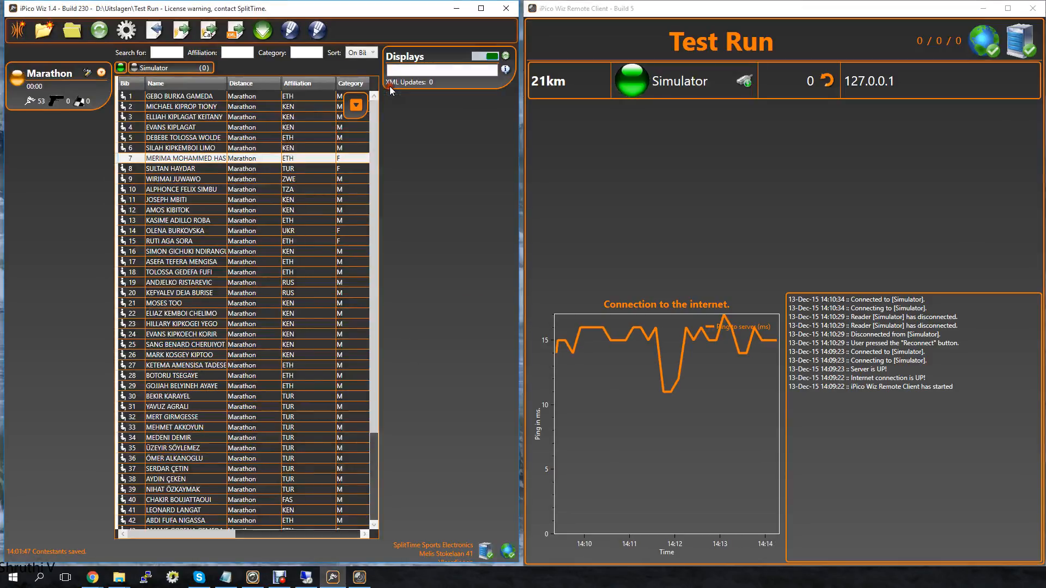
click(364, 586)
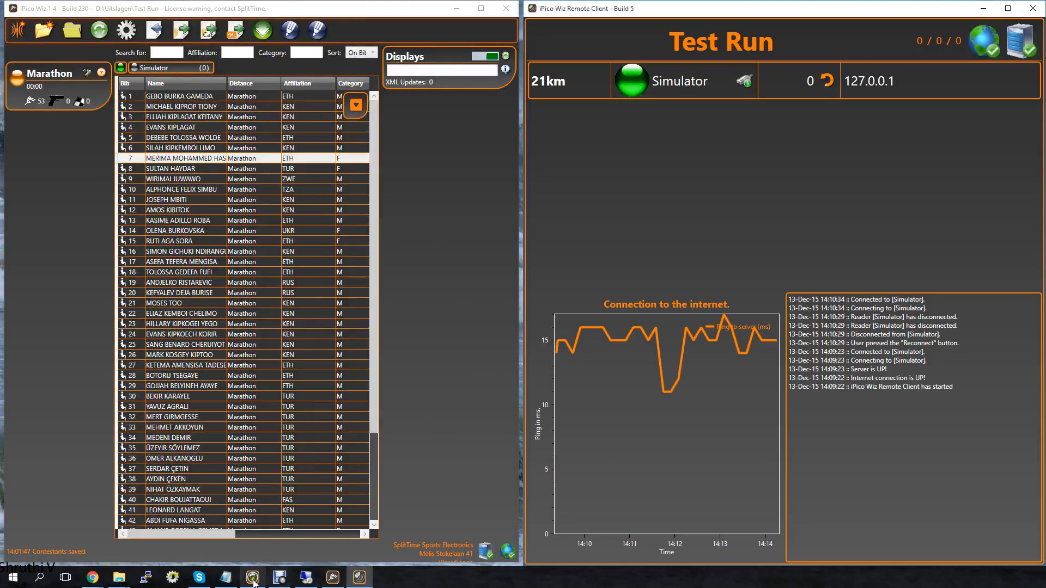
- Switch to iPico Reader Simulator, send the start signal for the Marathon and minimize the simulator
click(252, 578)
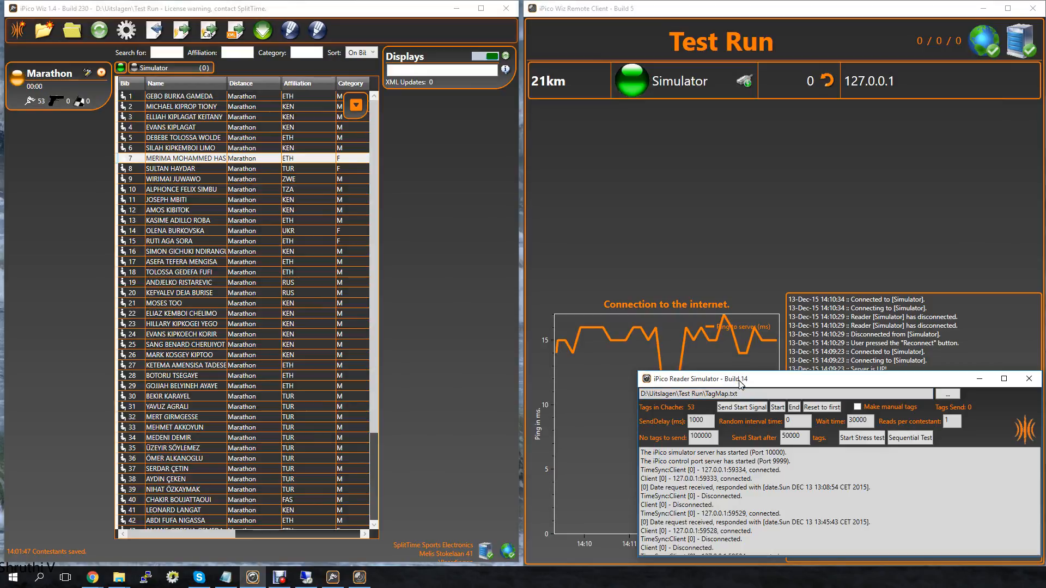
drag(738, 383, 446, 343)
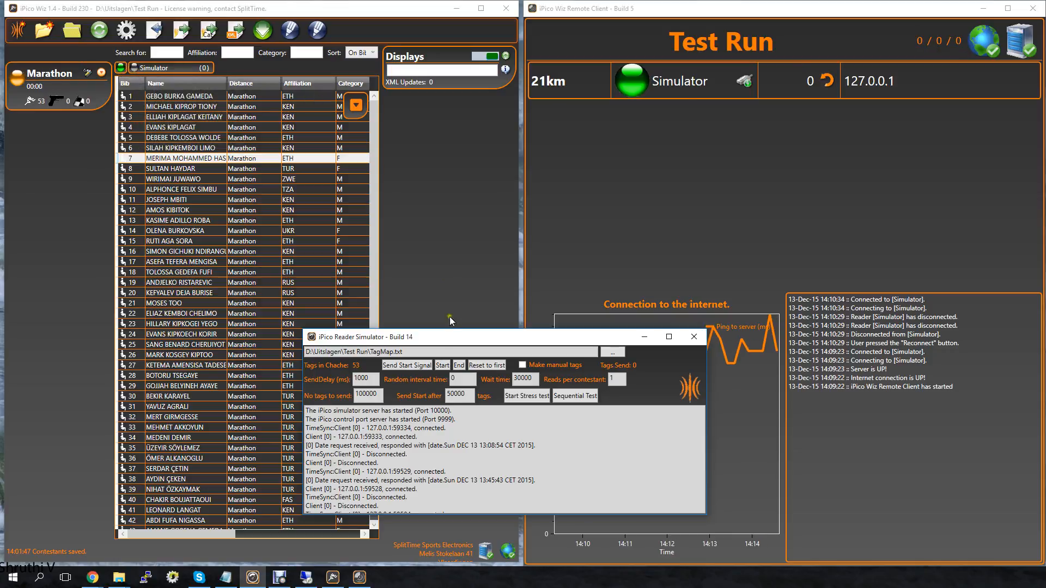
click(410, 365)
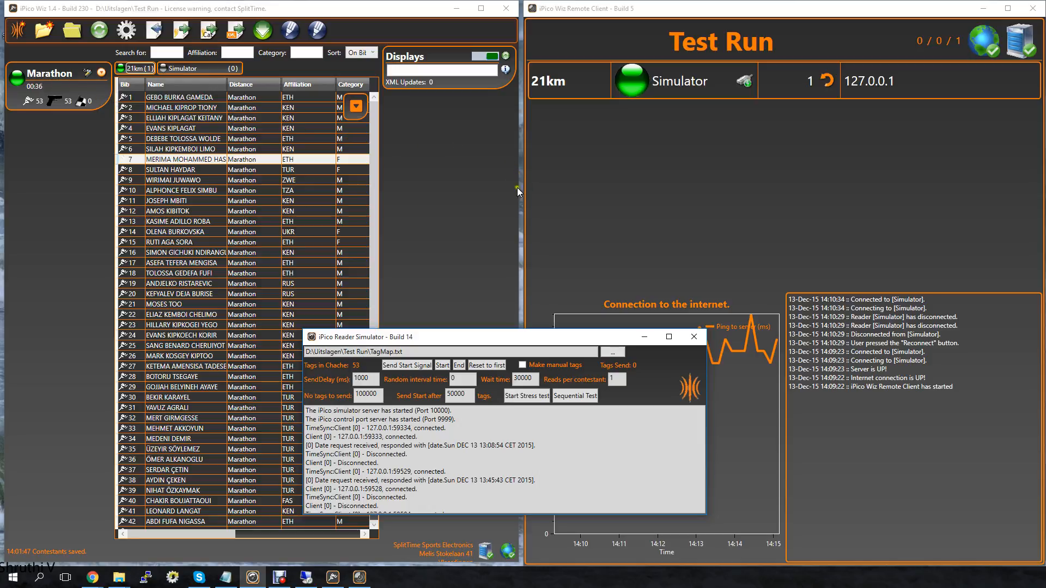
click(646, 337)
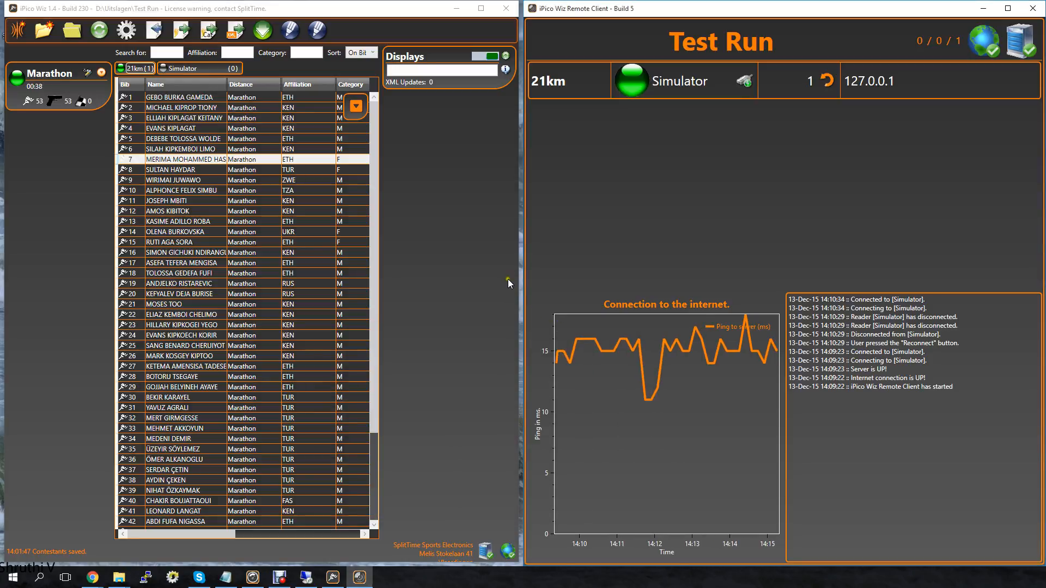
- Widen the iPico Wiz window and narrow the contestant list's columns so the Laps column fits in view
drag(518, 281, 605, 279)
drag(519, 284, 601, 288)
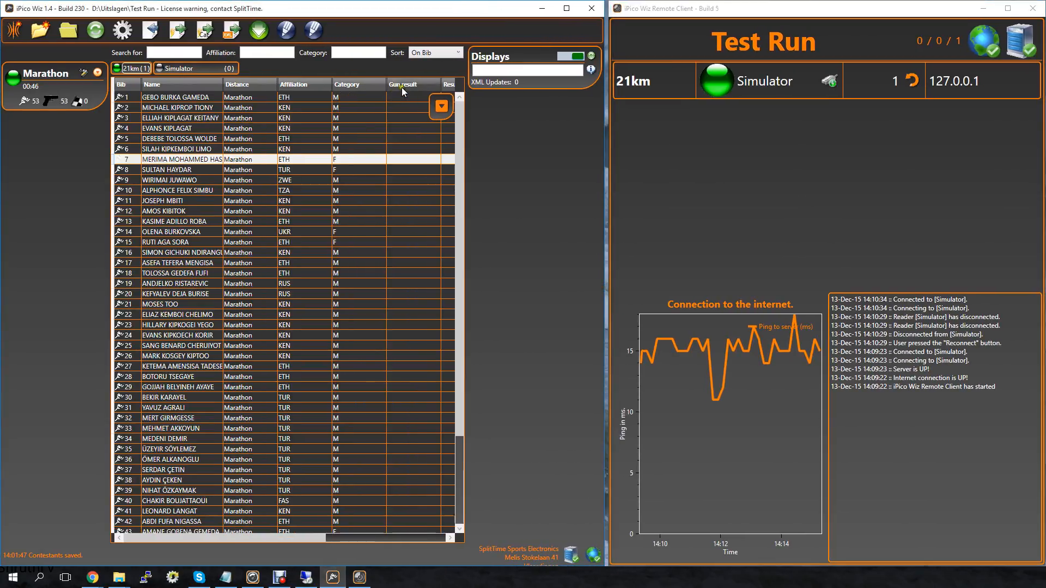
drag(386, 81, 309, 82)
mouse_move(390, 86)
mouse_down()
mouse_move(360, 87)
mouse_move(393, 83)
mouse_up()
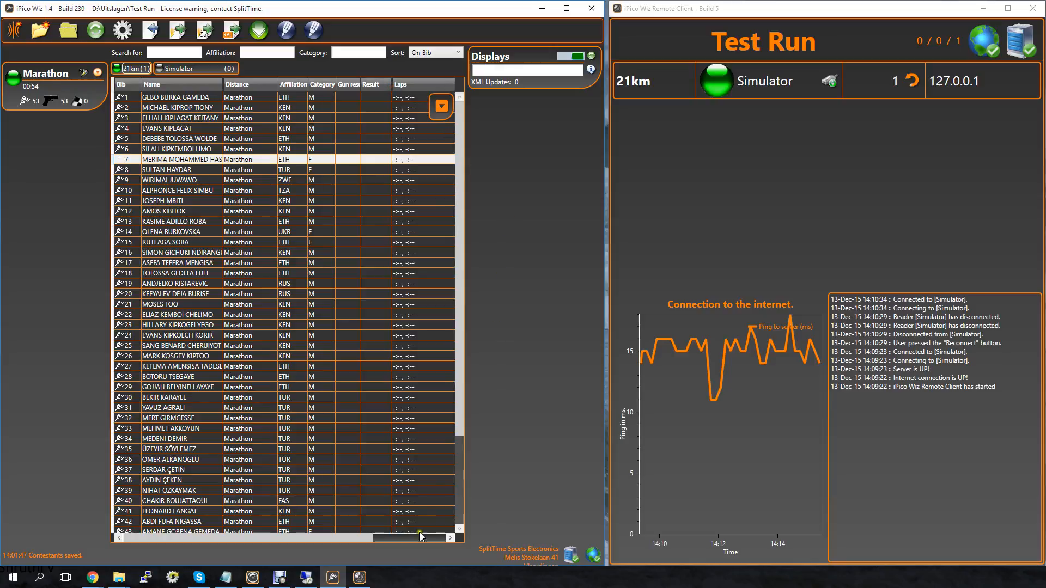
- Bring iPico Reader Simulator back, move it clear of the contestant list and start sending tags
click(254, 579)
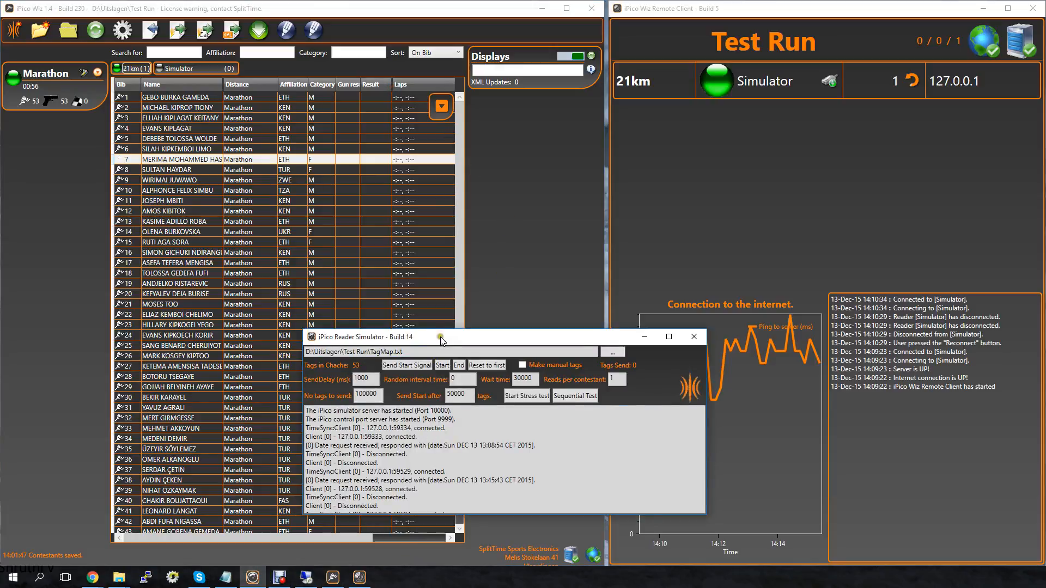
drag(442, 332, 629, 284)
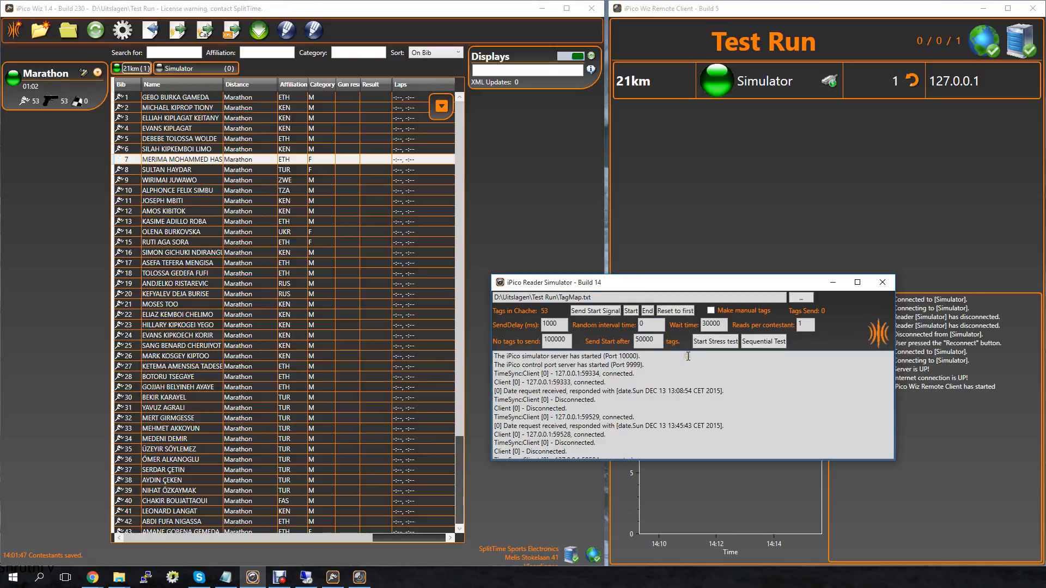
click(631, 313)
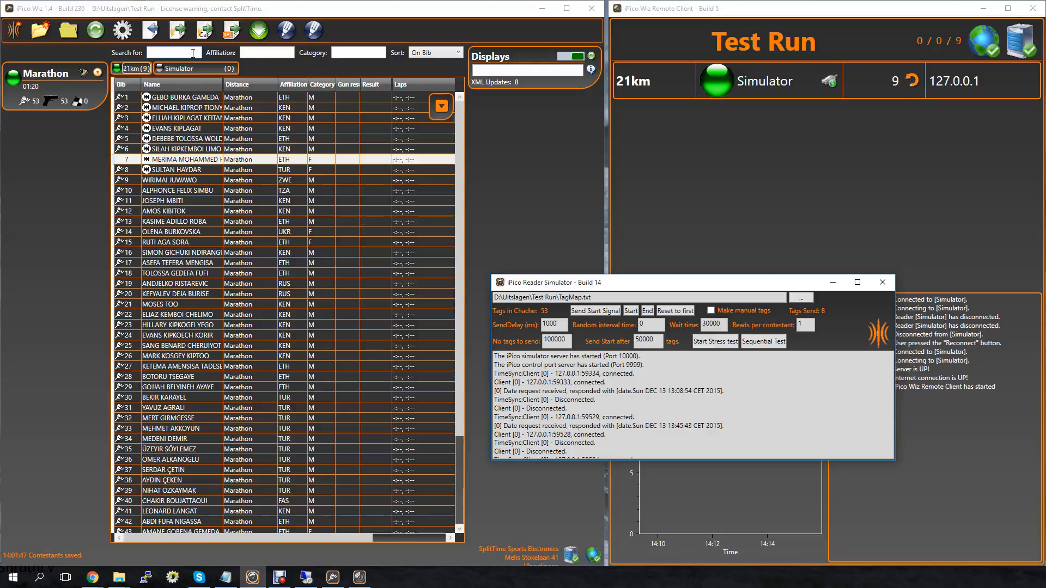
- Search the contestants for 1 to check that runner's lap time, and clear the search to view everyone's laps
mouse_move(146, 99)
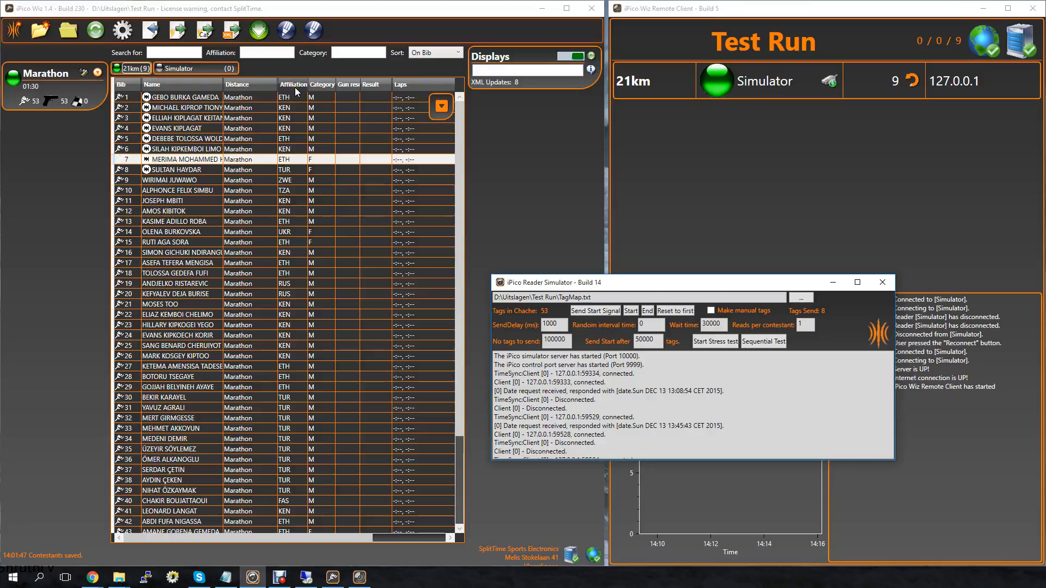
click(183, 55)
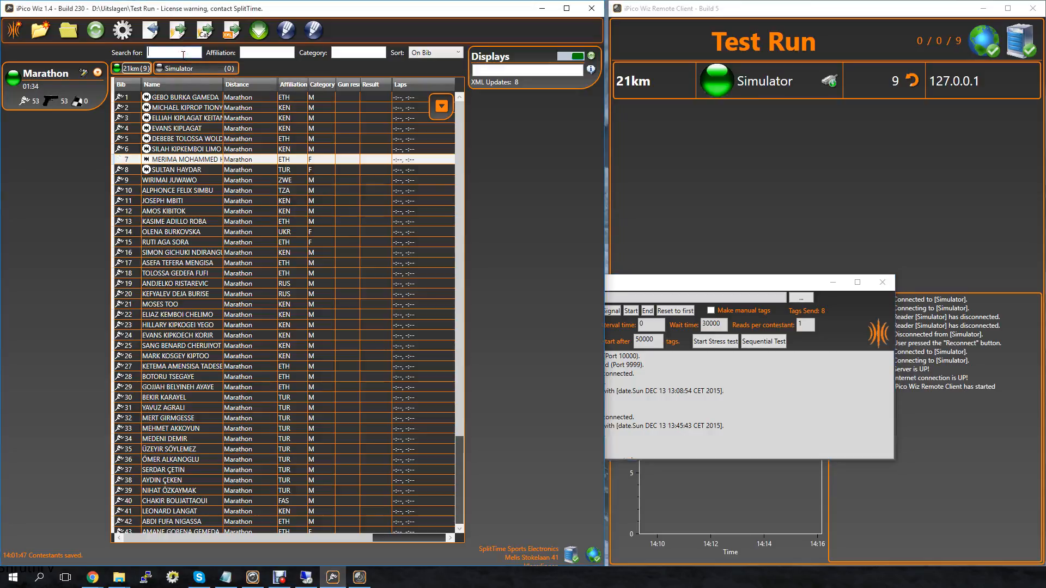
text(1)
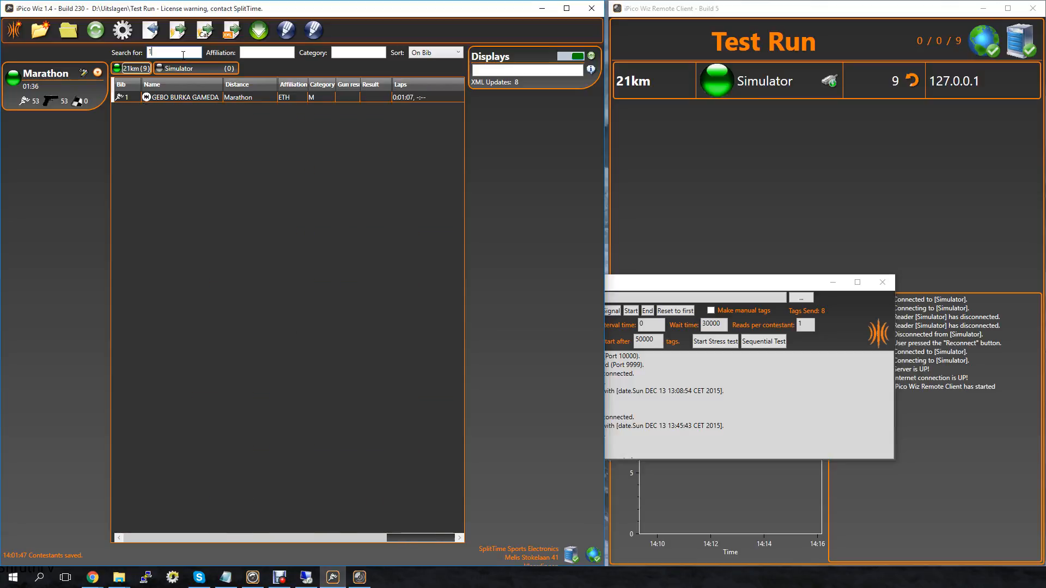
key(BackSpace)
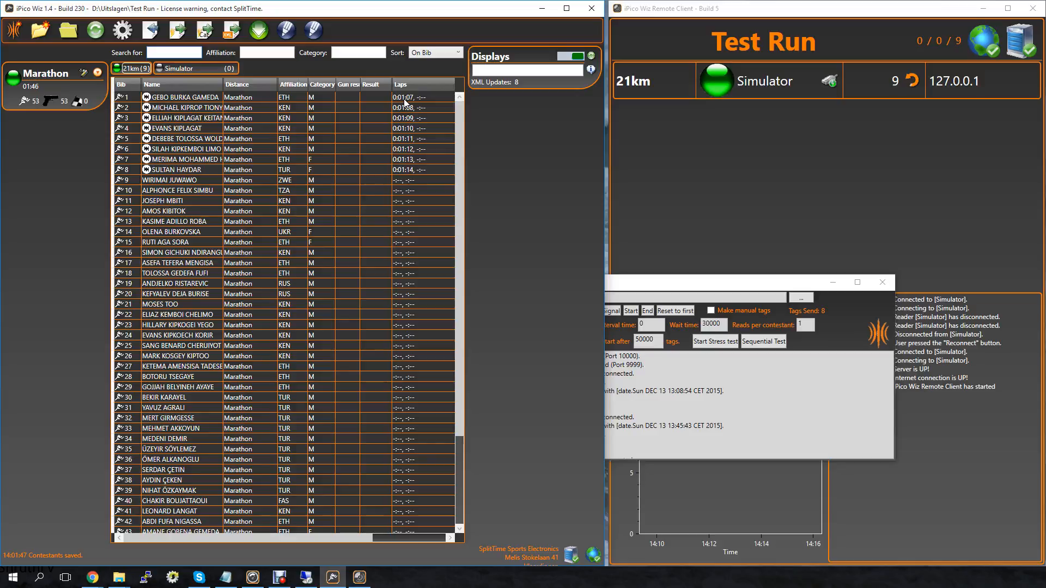
click(92, 87)
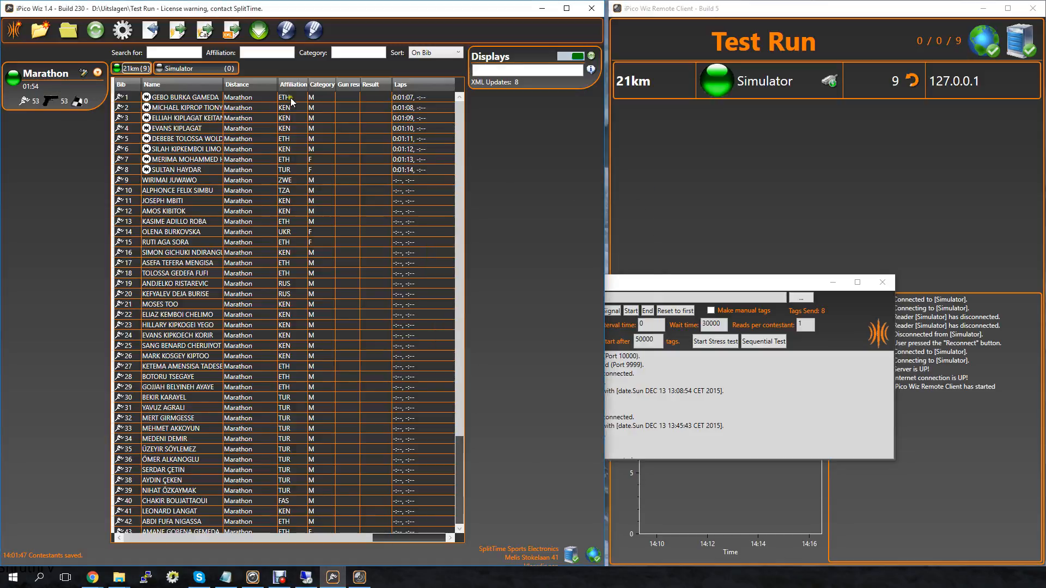
- Sort the contestants On Warnings to view the flagged runners, and return the sorting to On Bib
click(444, 54)
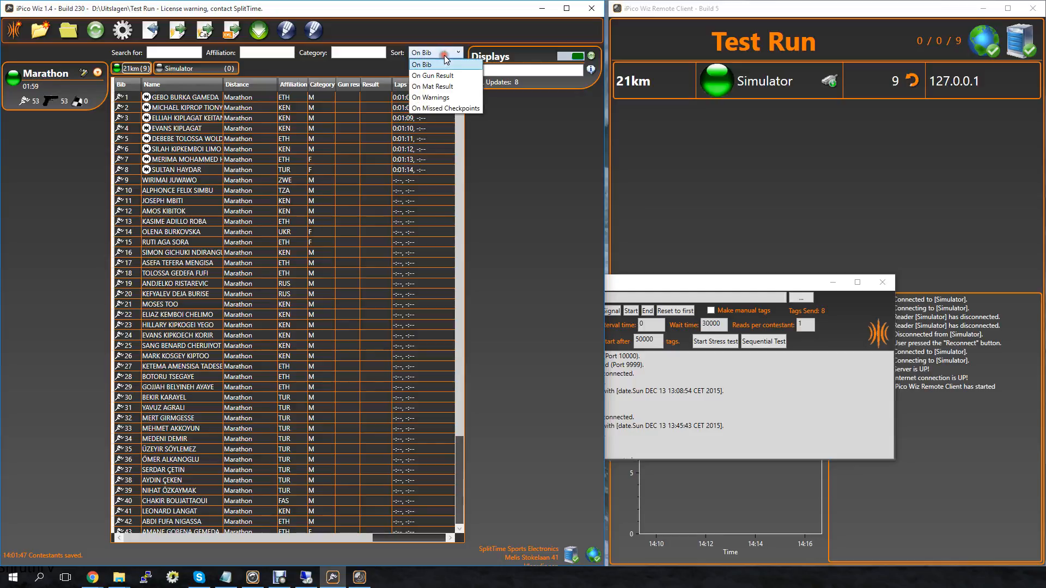
click(448, 97)
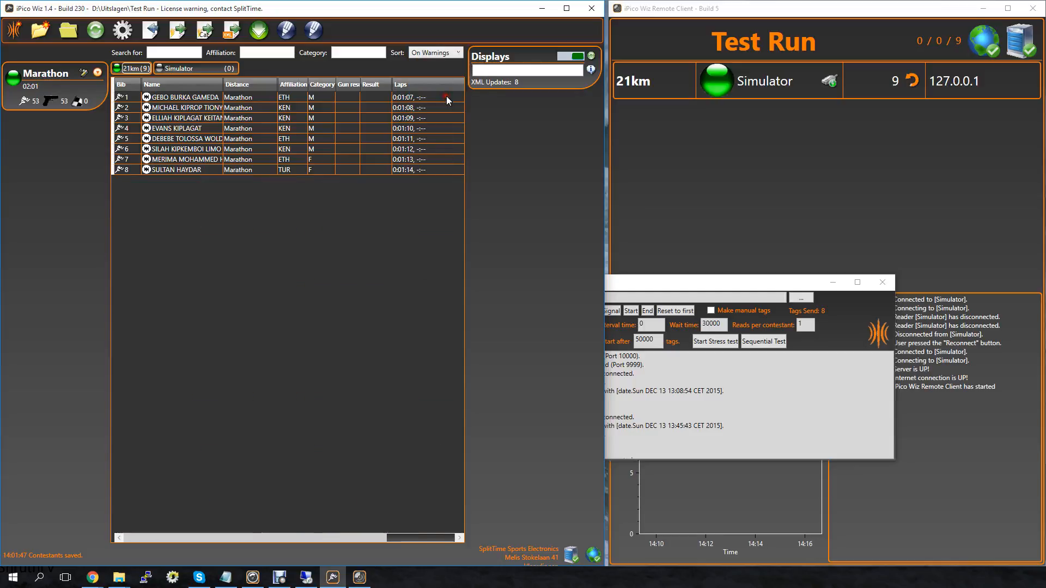
click(430, 54)
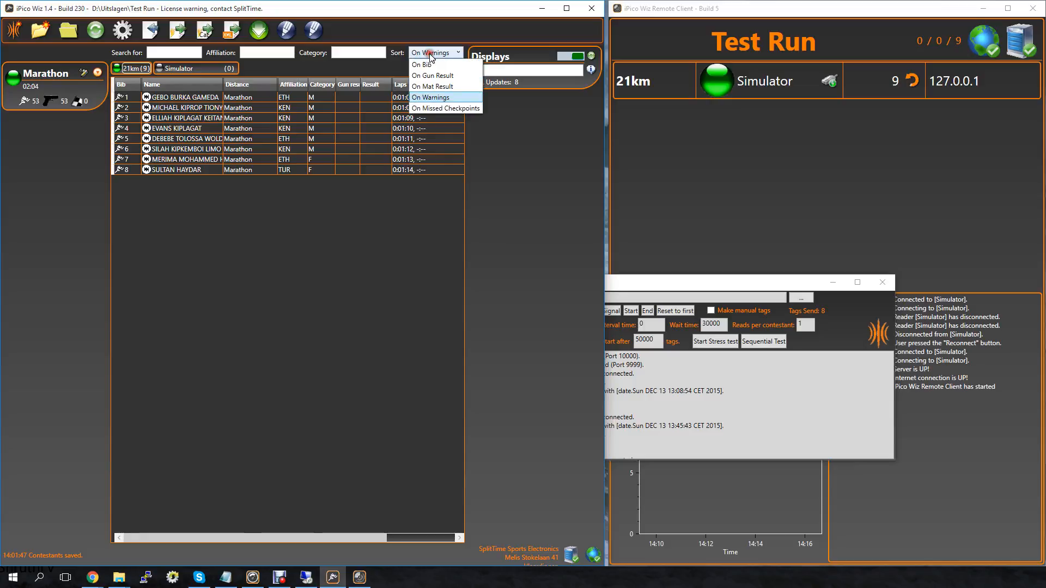
click(436, 68)
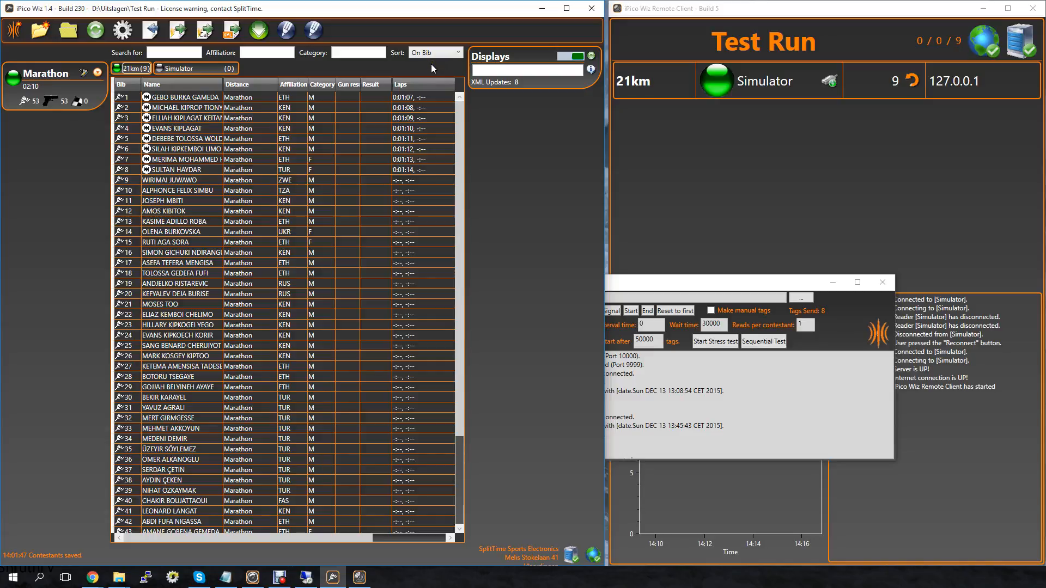
- Move iPico Reader Simulator aside, reset its tags to the first one and send another batch of tags before ending the run
click(721, 288)
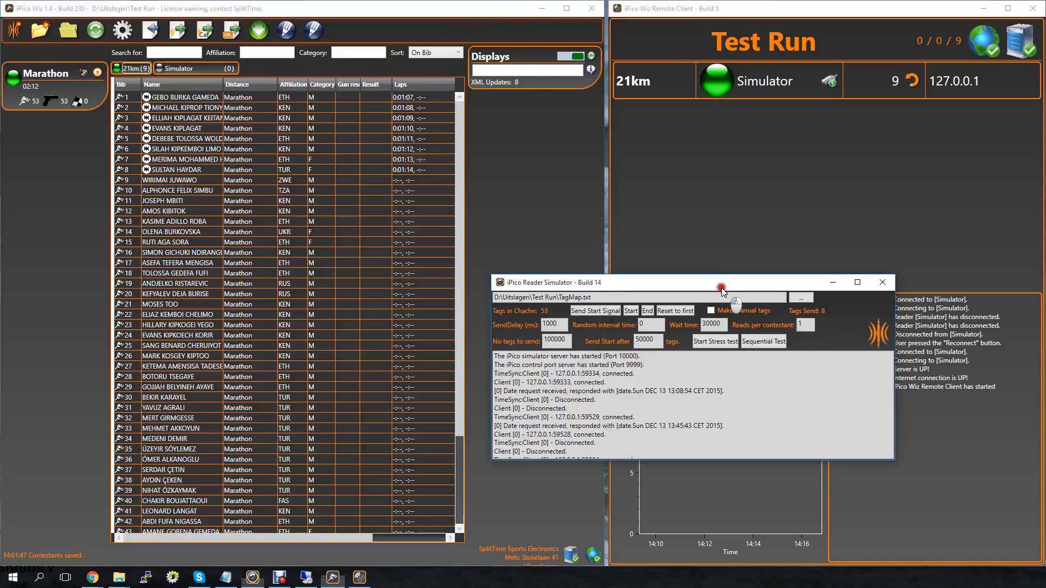
double_click(721, 288)
double_click(726, 5)
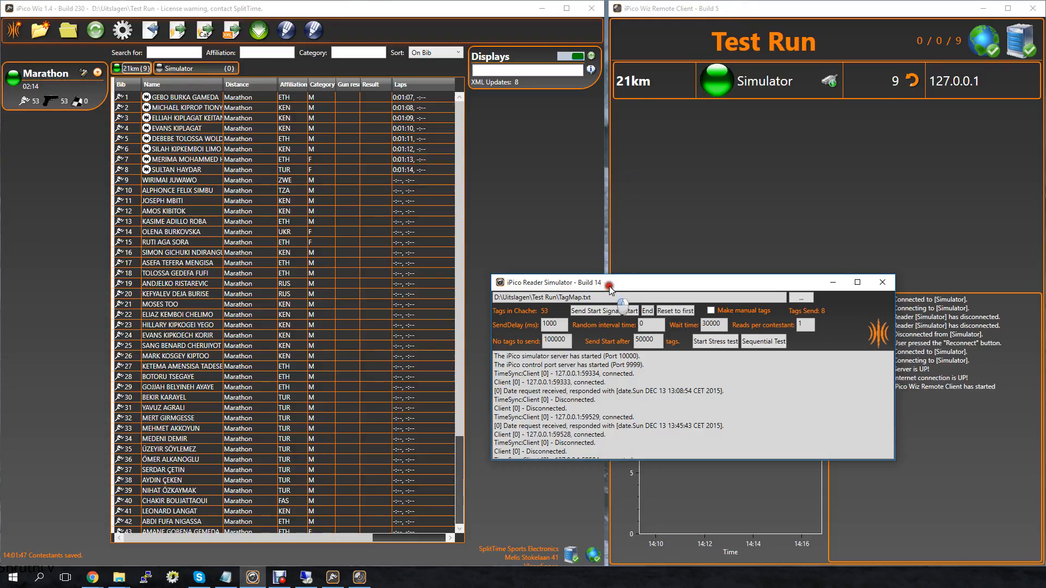
drag(611, 287, 748, 325)
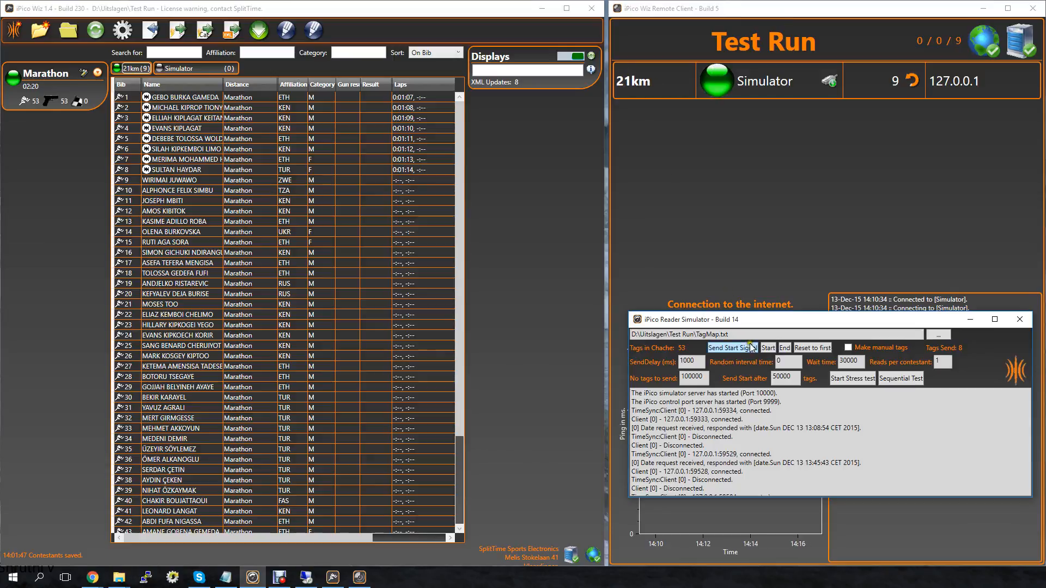
click(809, 348)
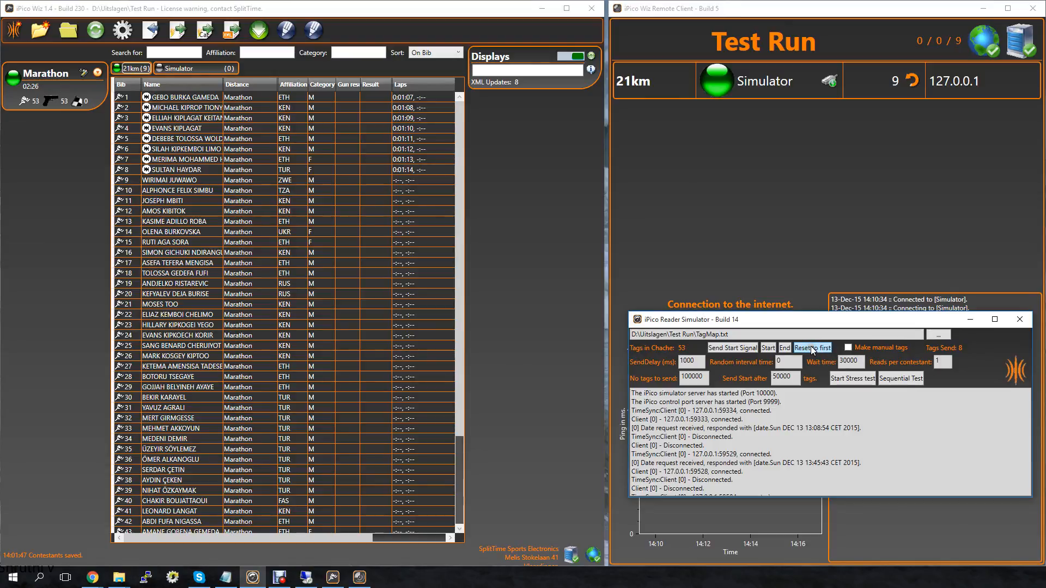
click(768, 348)
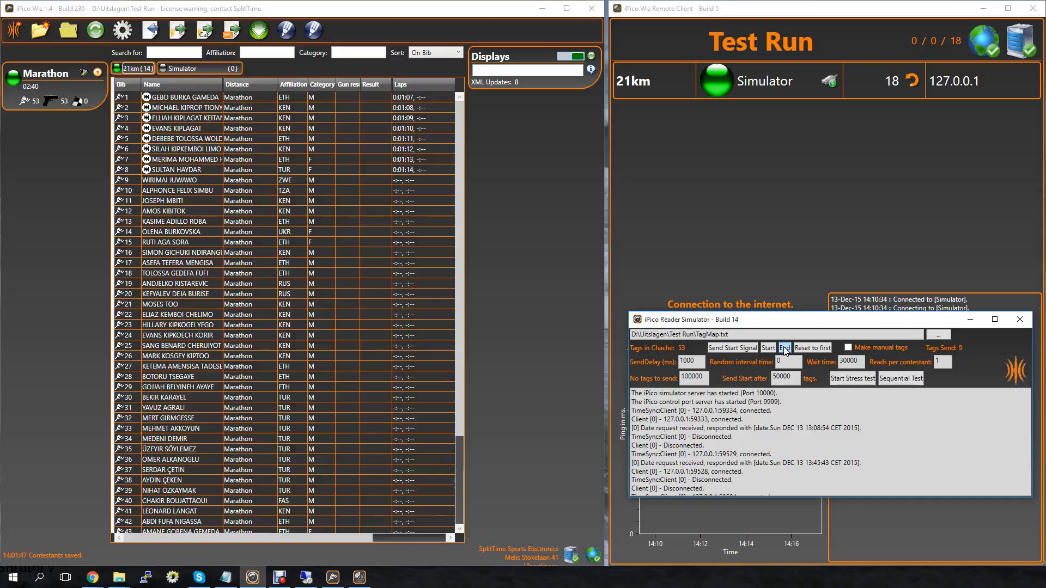
click(785, 351)
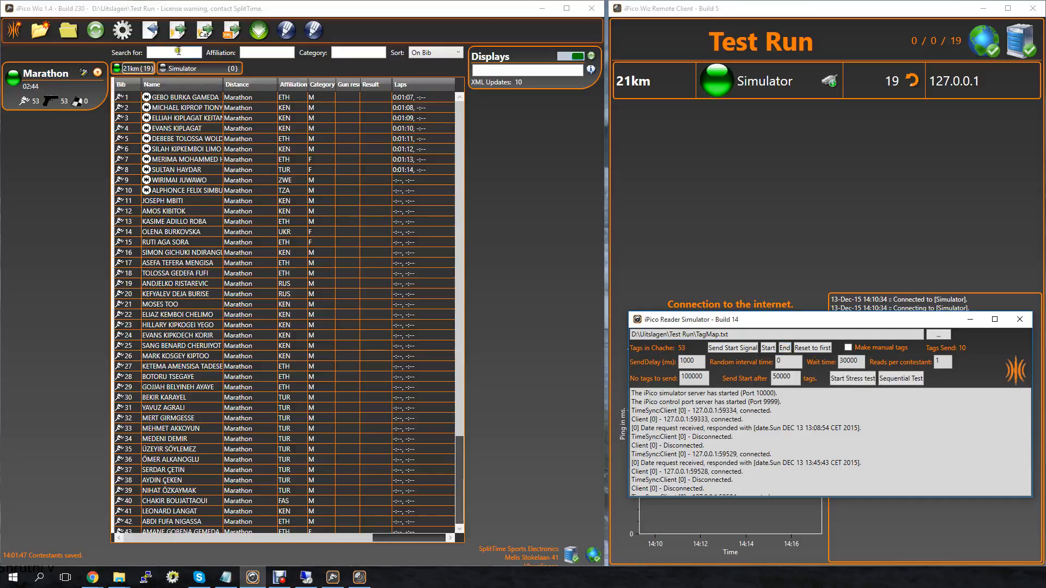
- Open the details of the contestant with bib 1 and examine the general timing, checkpoints and all recorded tag times
click(179, 51)
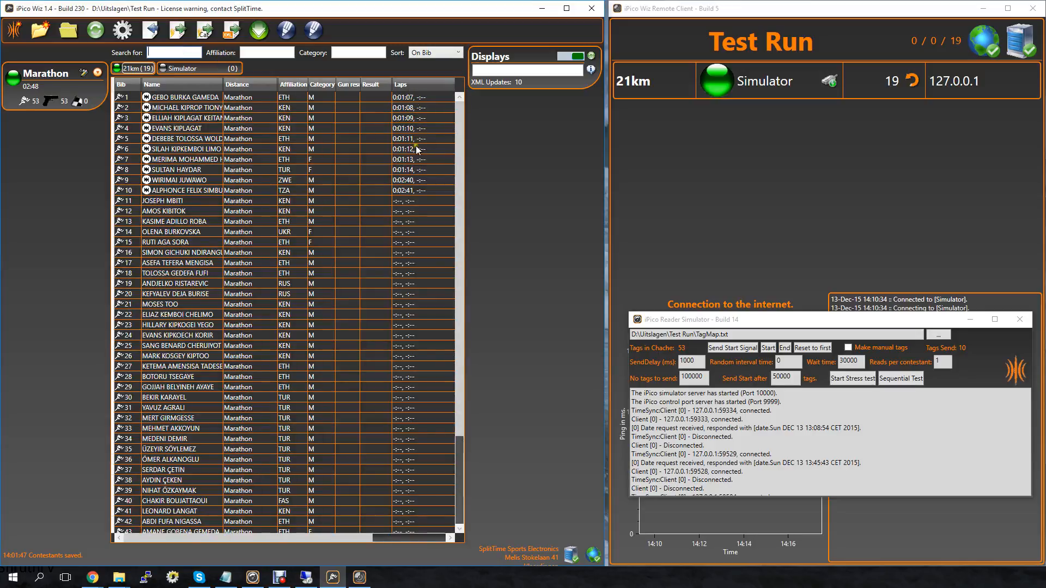
click(400, 98)
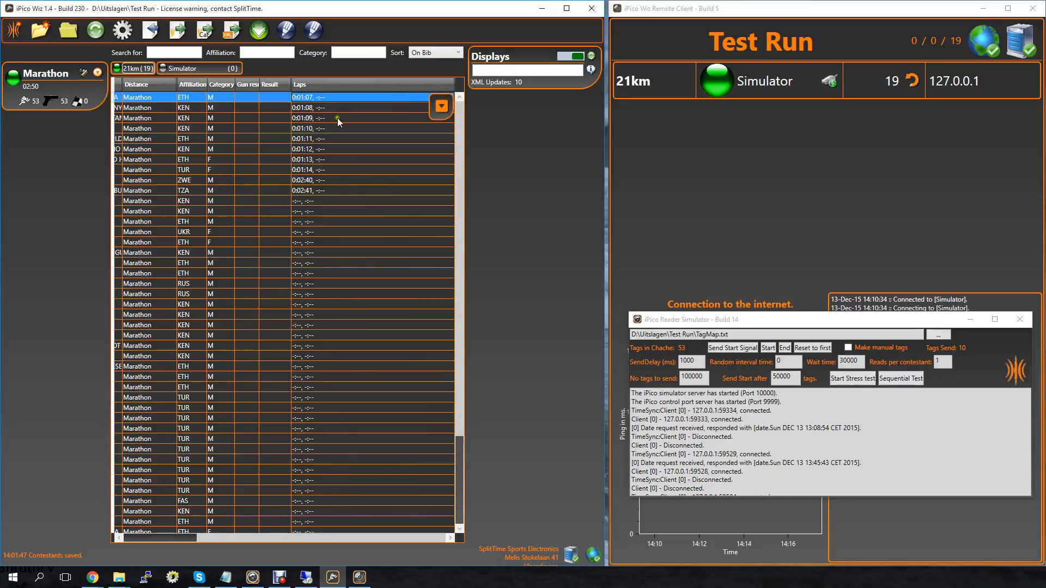
drag(208, 538, 125, 551)
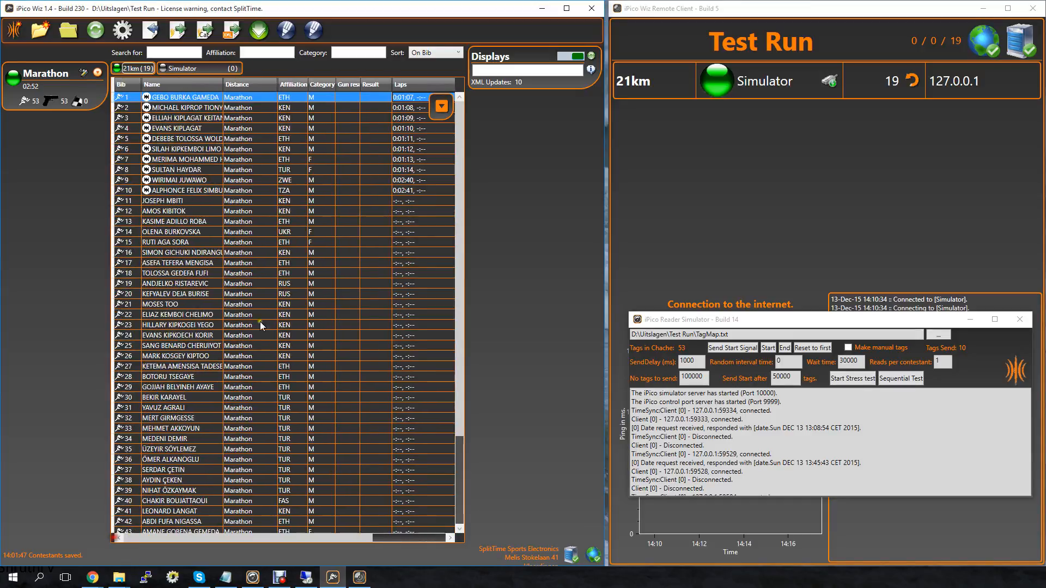
click(441, 106)
click(248, 124)
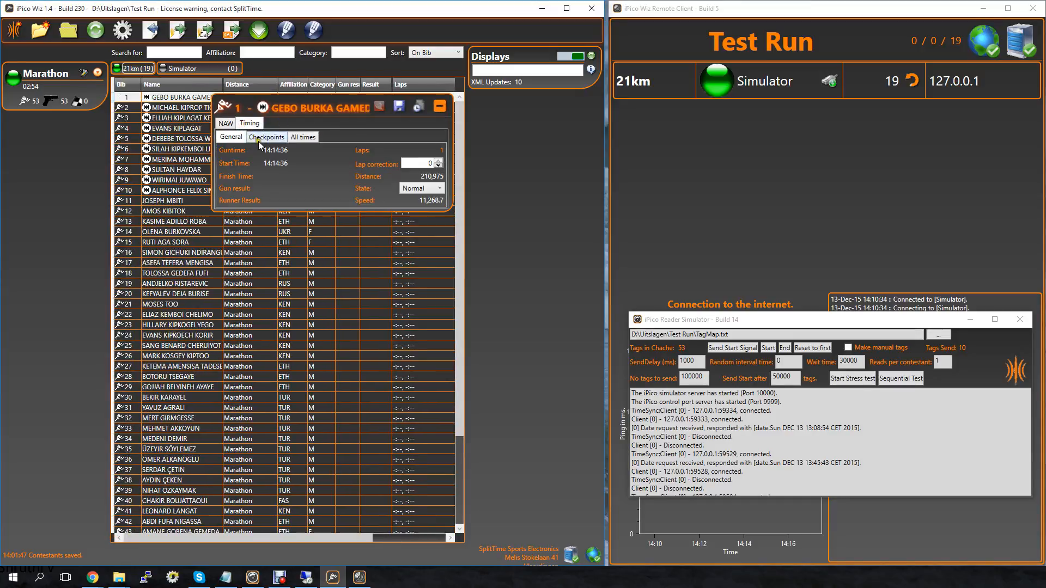
click(260, 138)
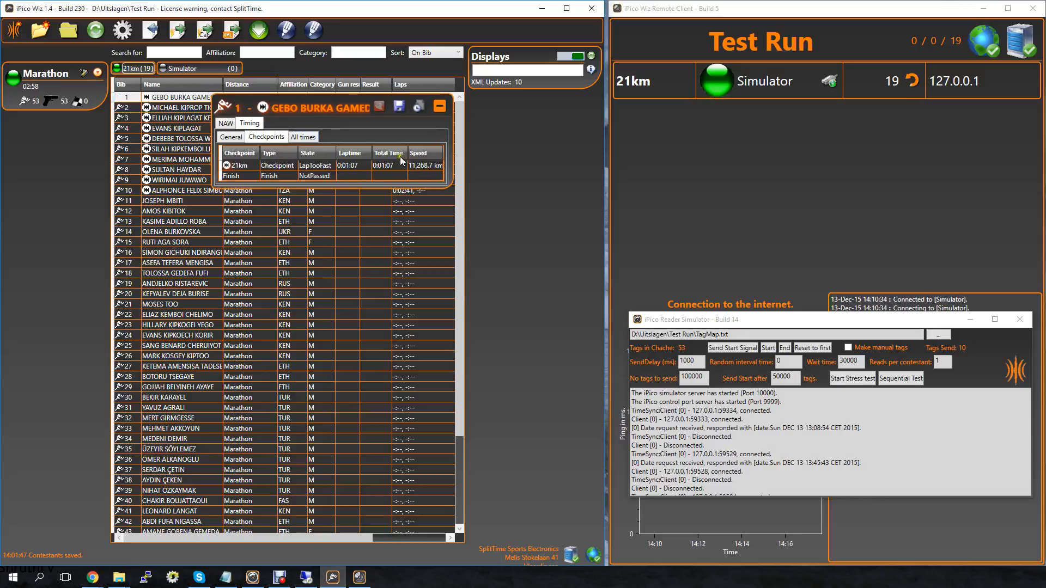
click(303, 137)
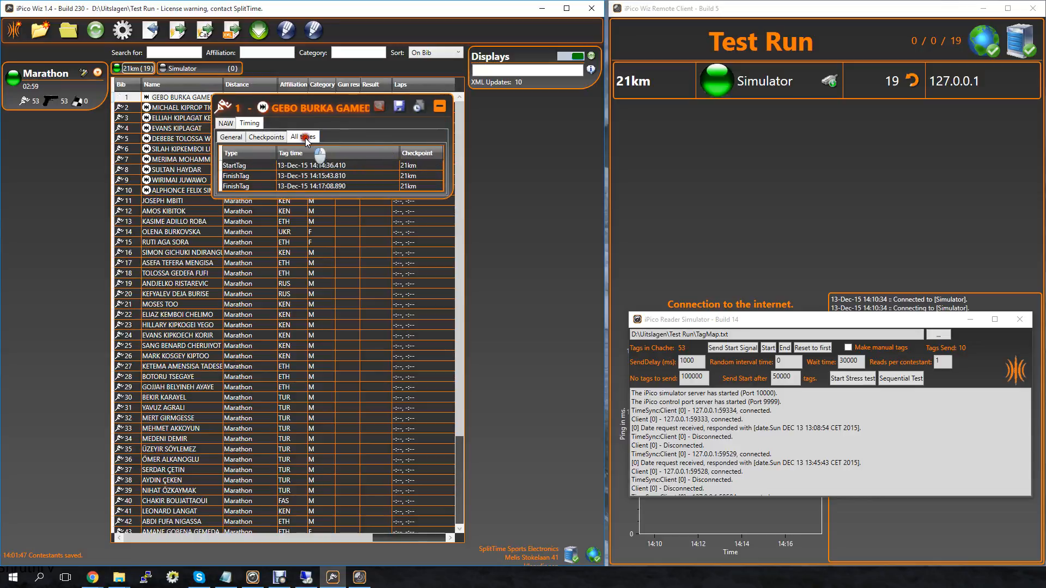
click(330, 169)
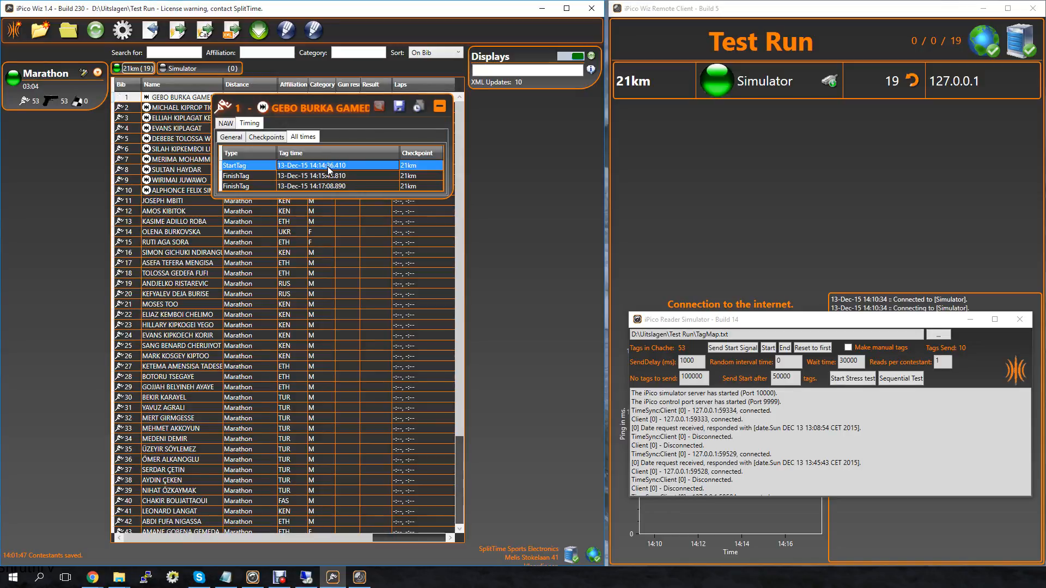
- Compare the start and finish tag times and their checkpoint in bib 1's list of all times, and collapse the contestant details
click(338, 176)
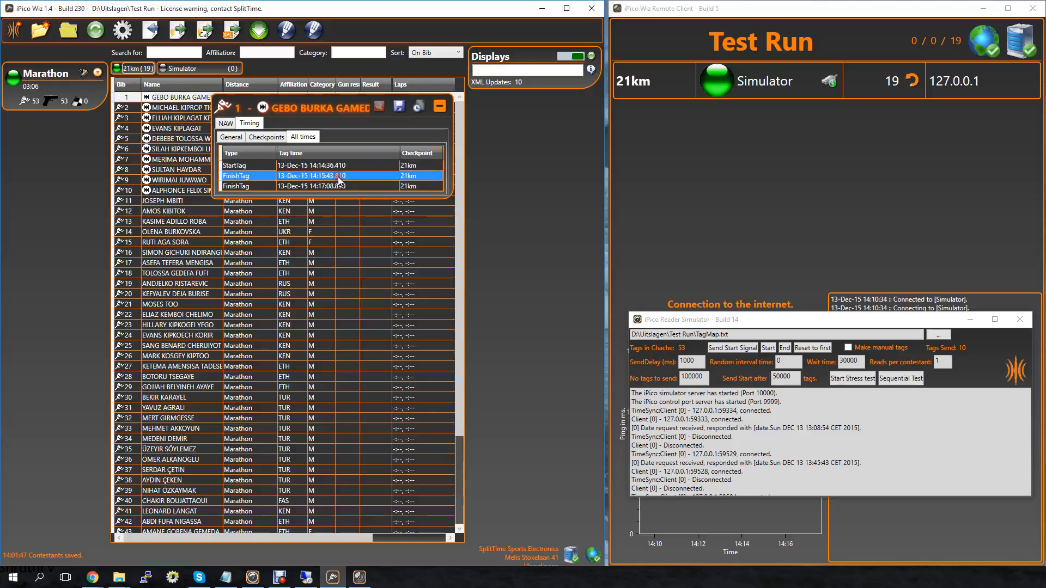
click(351, 186)
click(361, 175)
click(314, 187)
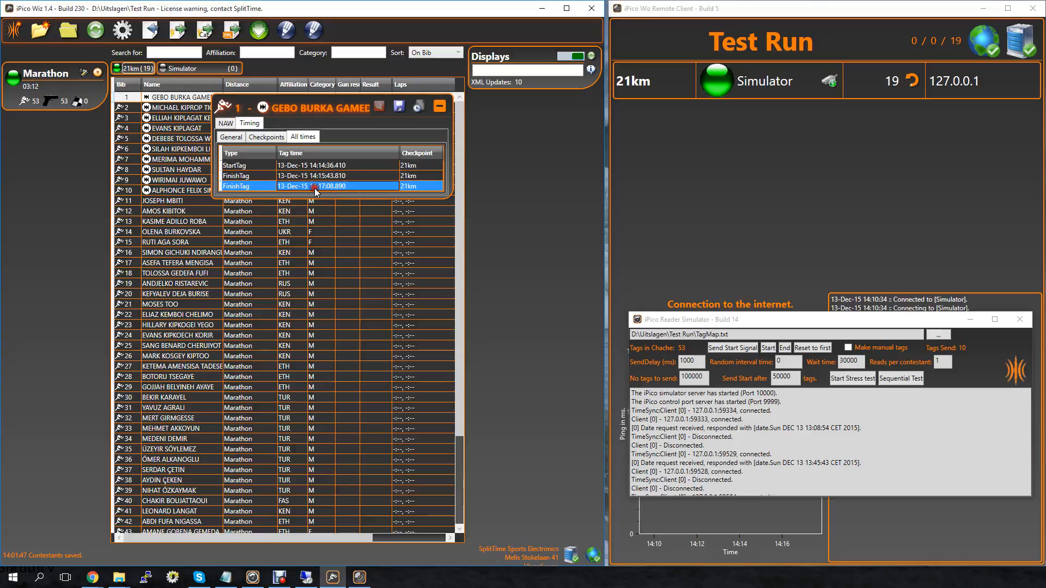
click(421, 179)
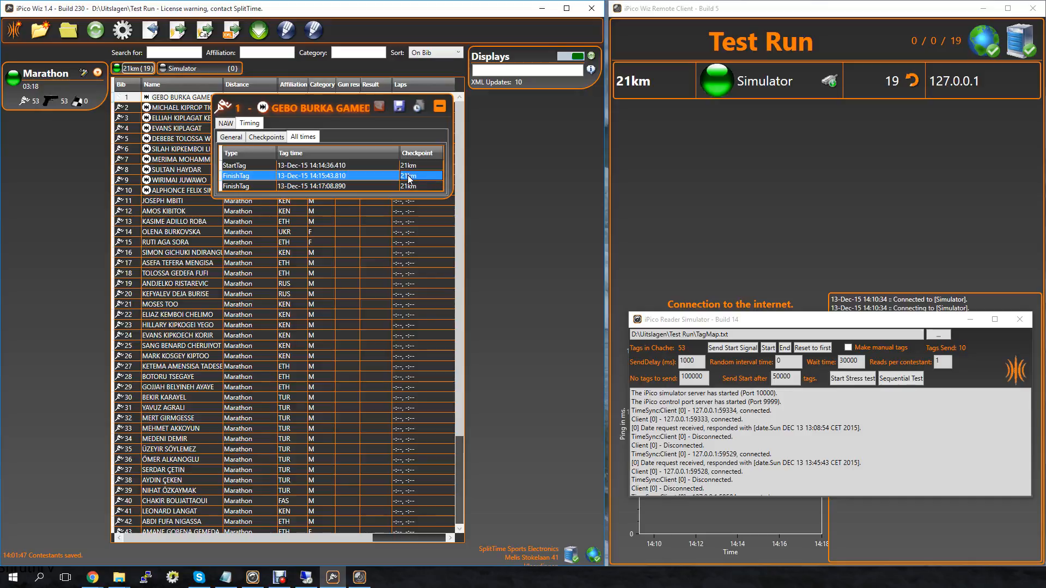
click(440, 108)
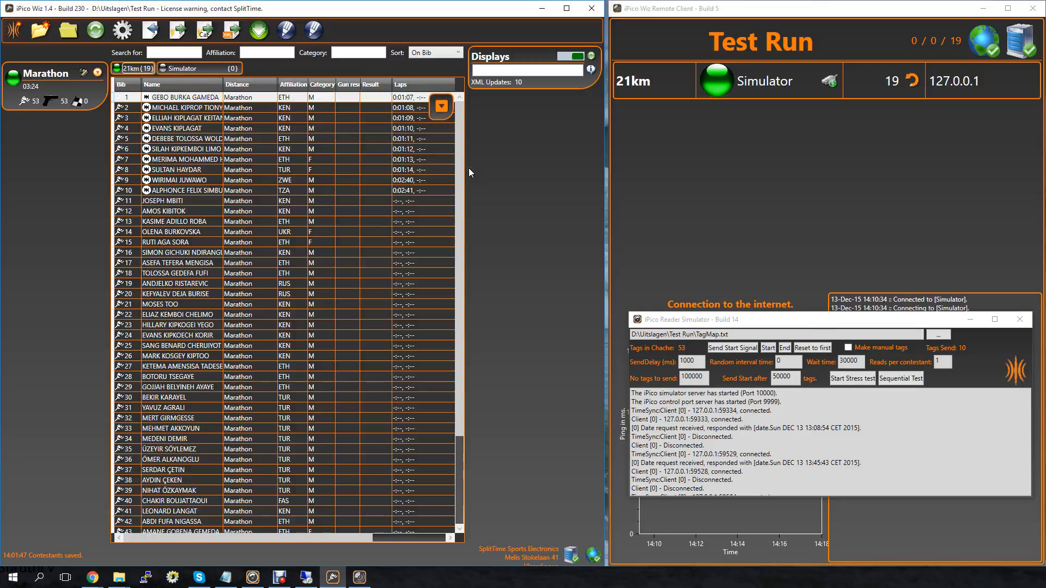
- Close iPico Wiz Remote Client and connect the Simulator reader directly in iPico Wiz
click(1033, 8)
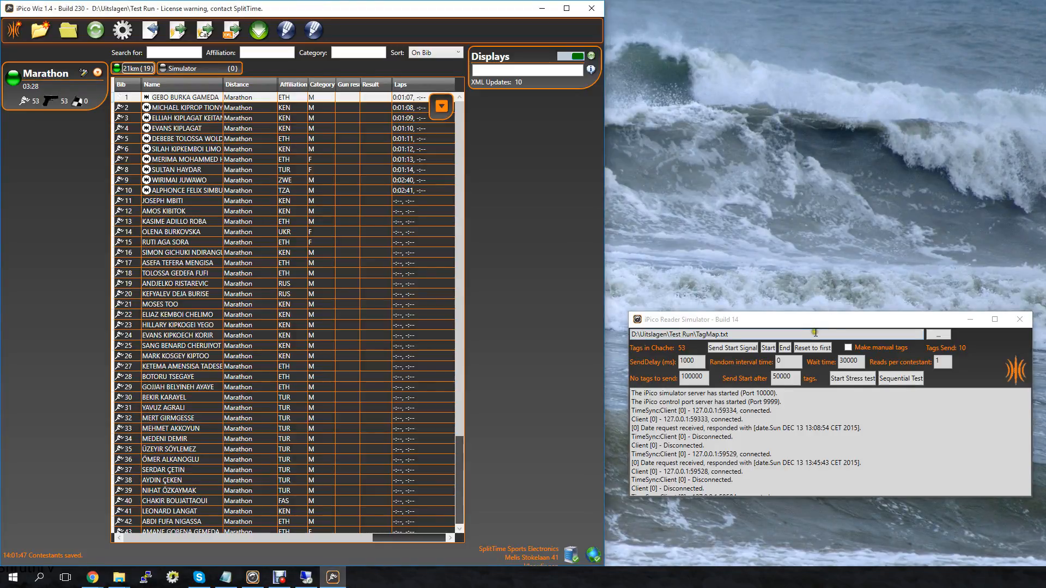
right_click(198, 67)
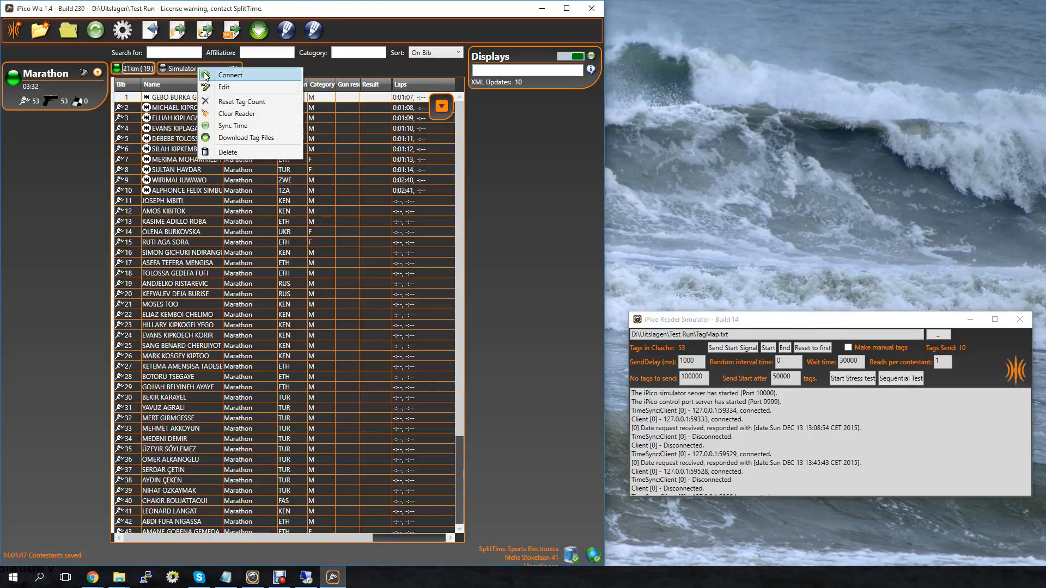
click(205, 75)
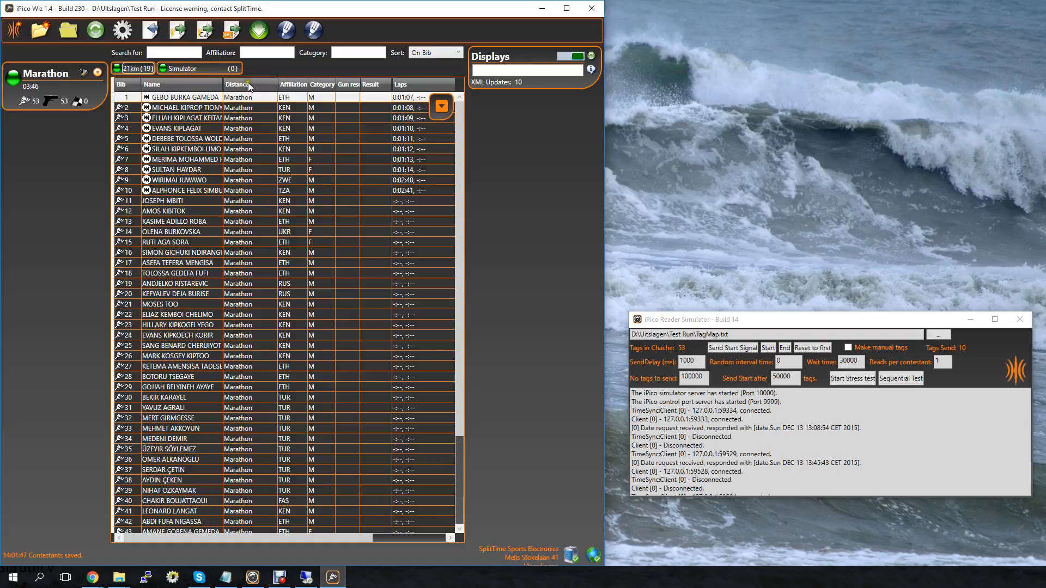
- Switch to iPico Reader Simulator, reset its tags to the first one and send a single tag before ending the run
click(784, 349)
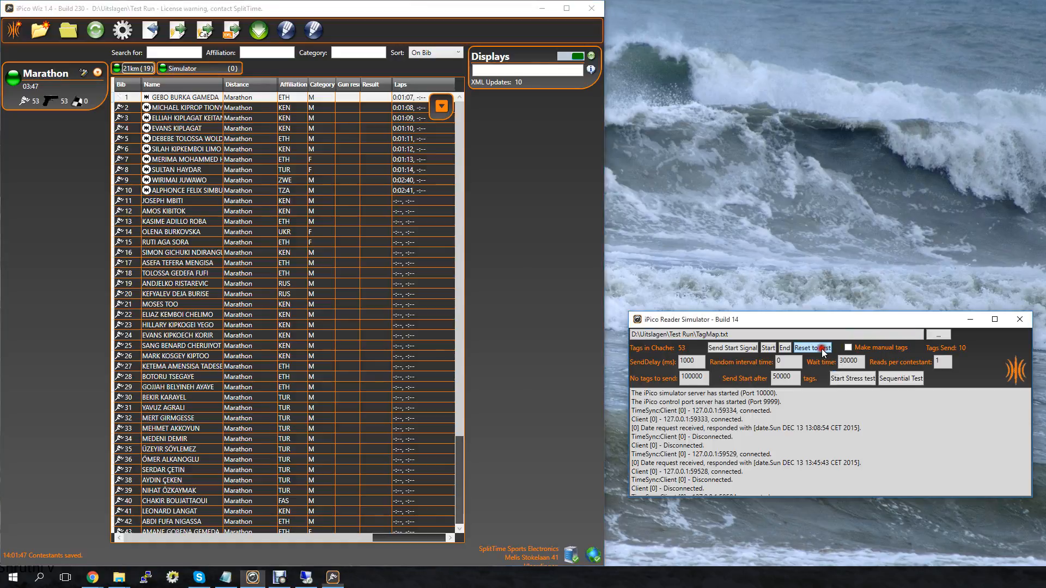
click(785, 349)
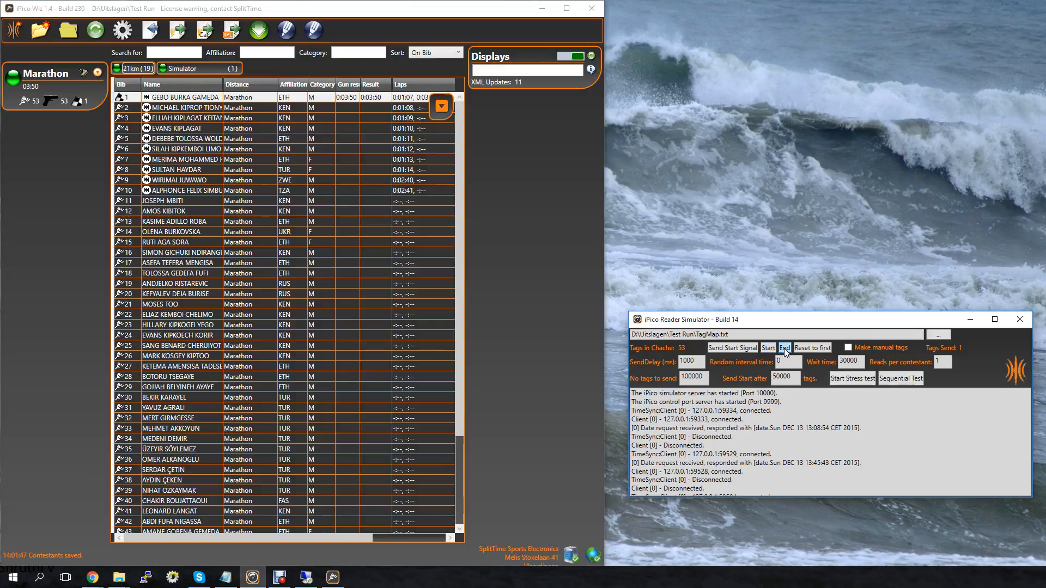